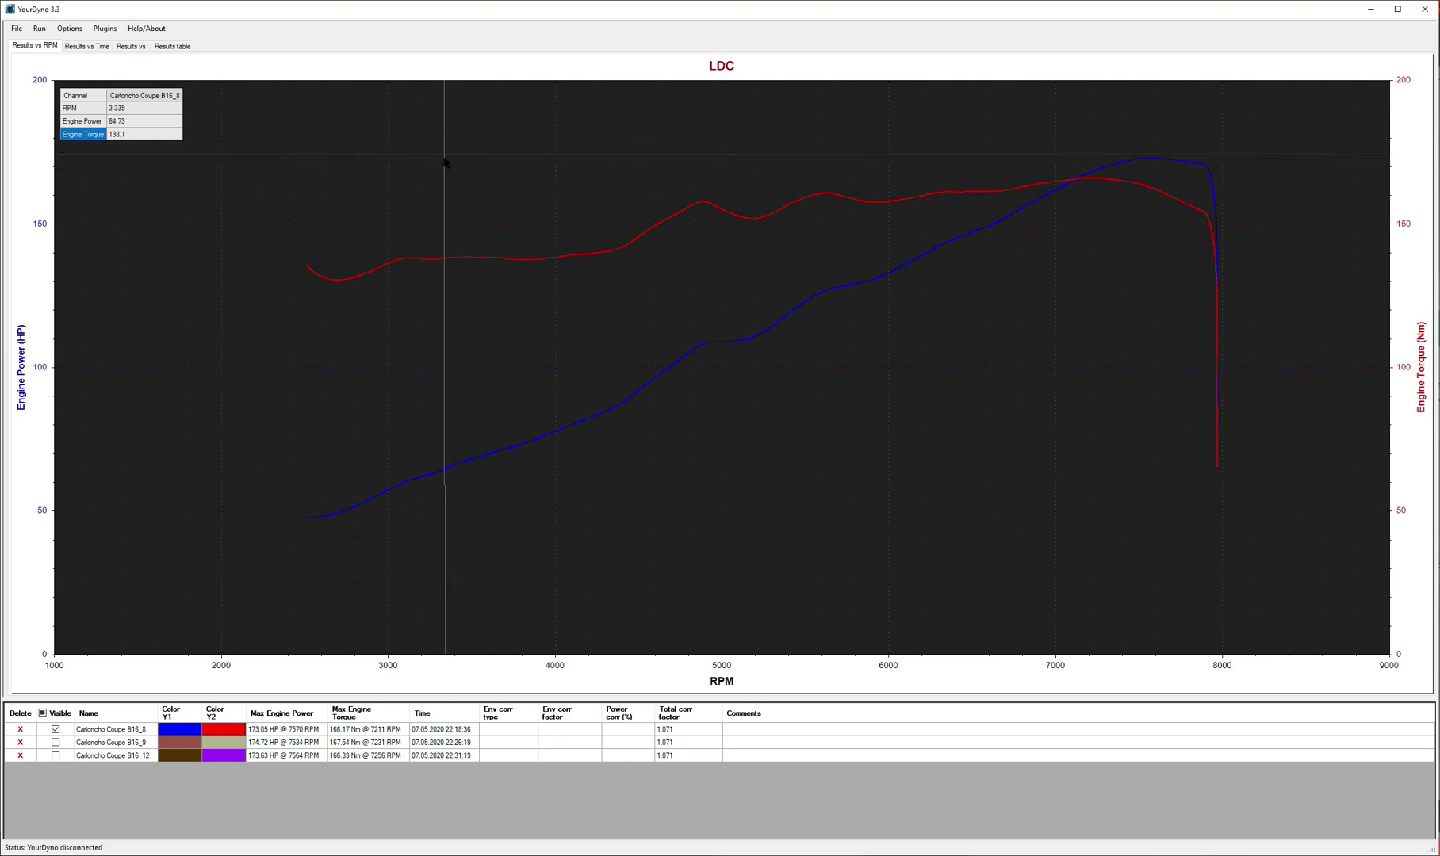
Step the readout cursor along the RPM plot, ending at 3700 RPM
left_click(444, 158)
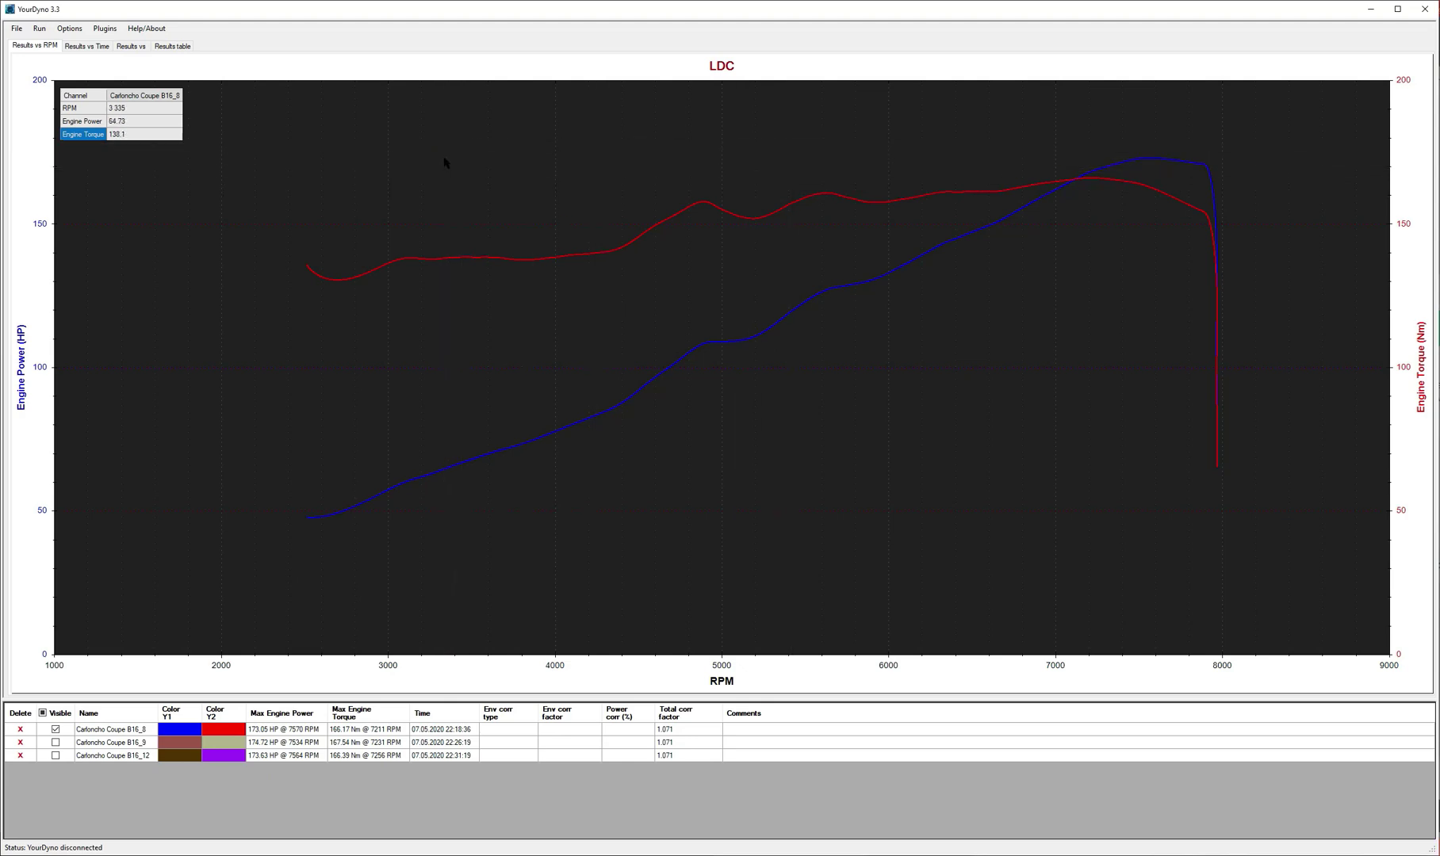
key("Right")
key("Right")
key("Right")
key("Right")
key("Right")
key("Right")
key("Right")
key("Right")
key("Right")
key("Right")
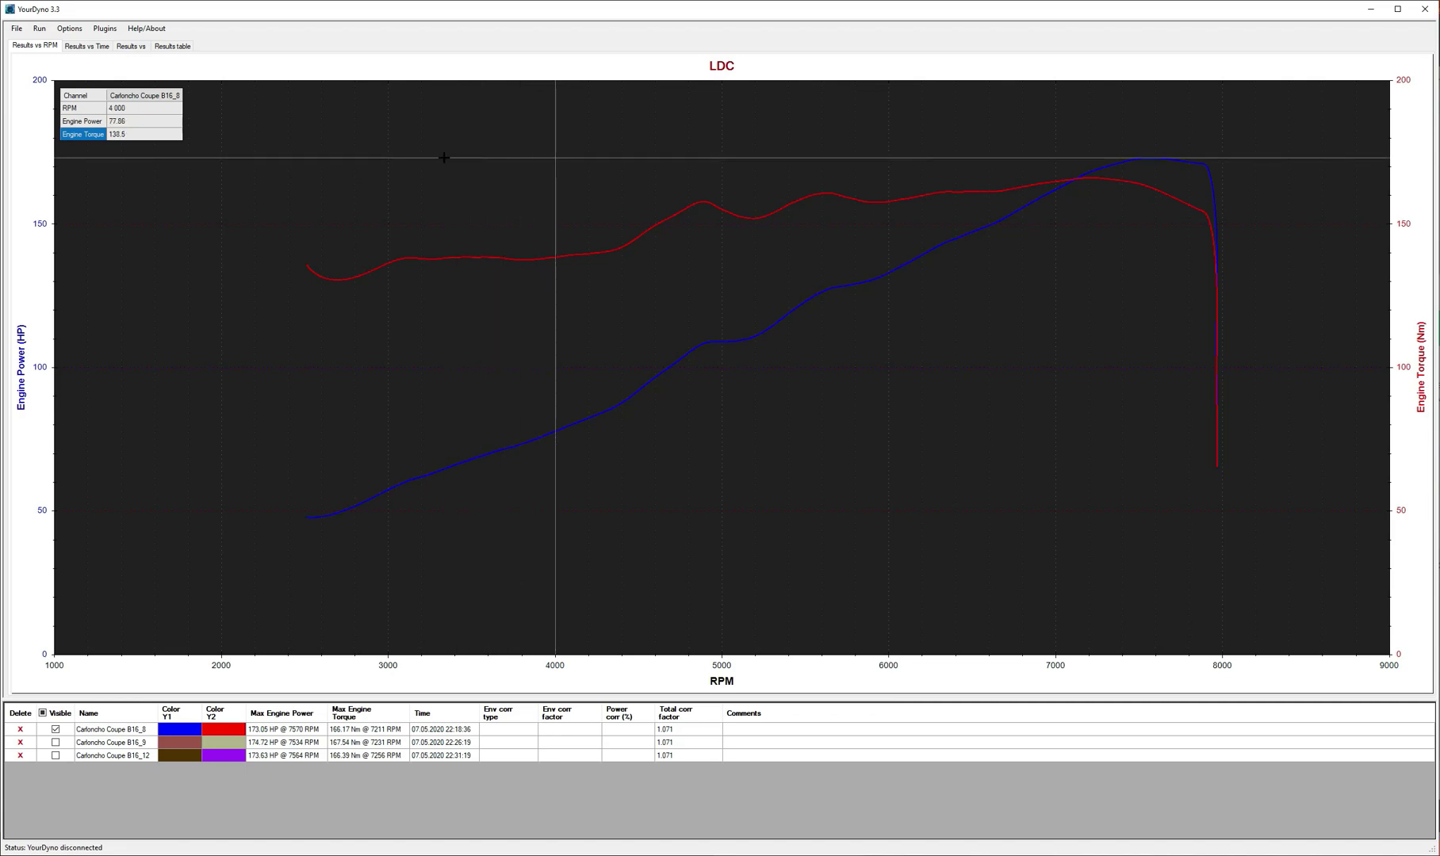
key("Right")
key("Right")
key("Right")
key("Right")
key("Left")
key("Left")
key("Left")
key("Left")
key("Left")
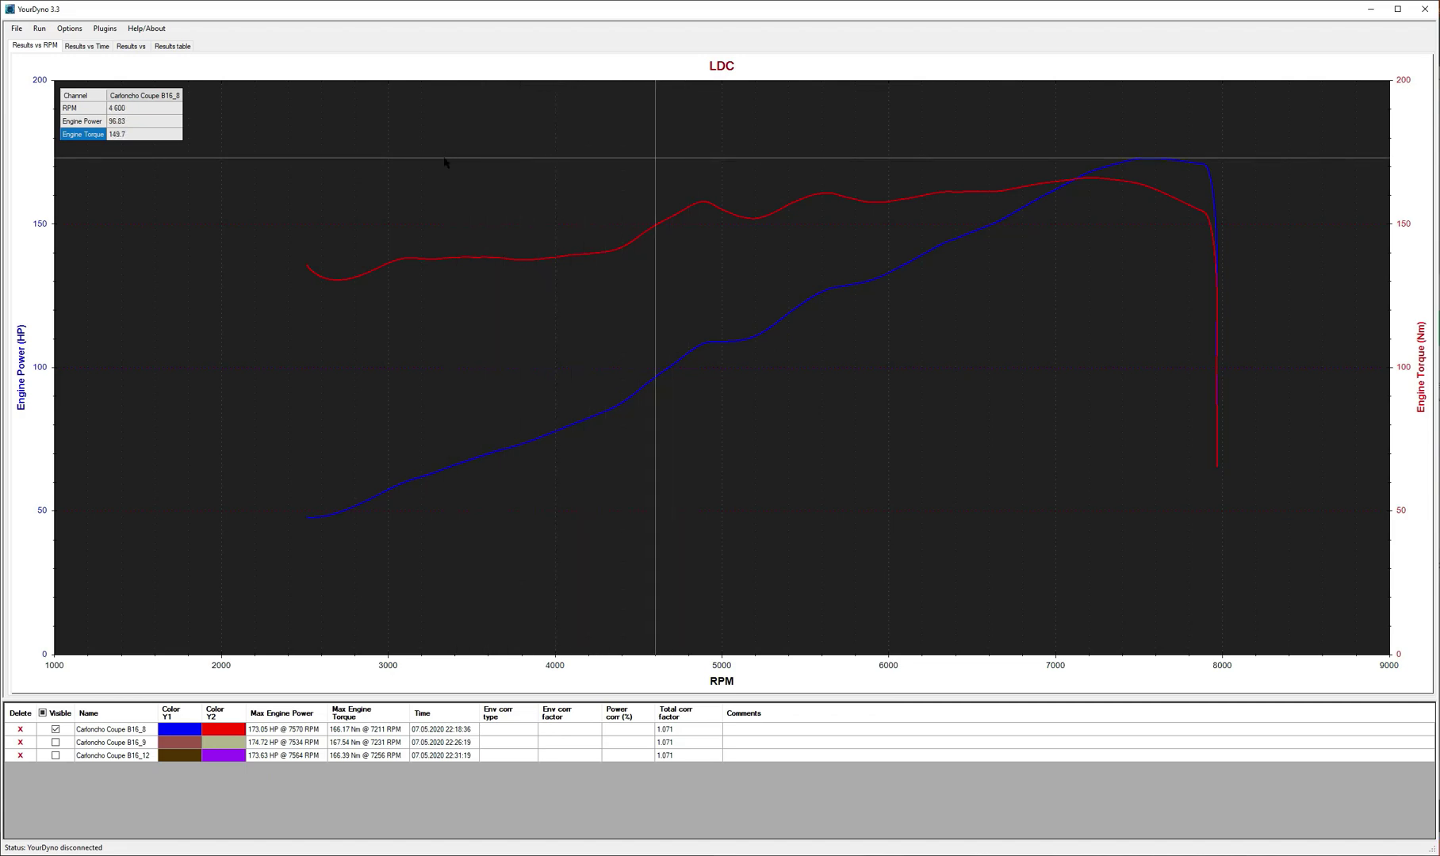
key("Left")
key("Left")
key("Left")
key("Left")
key("Left")
key("Left")
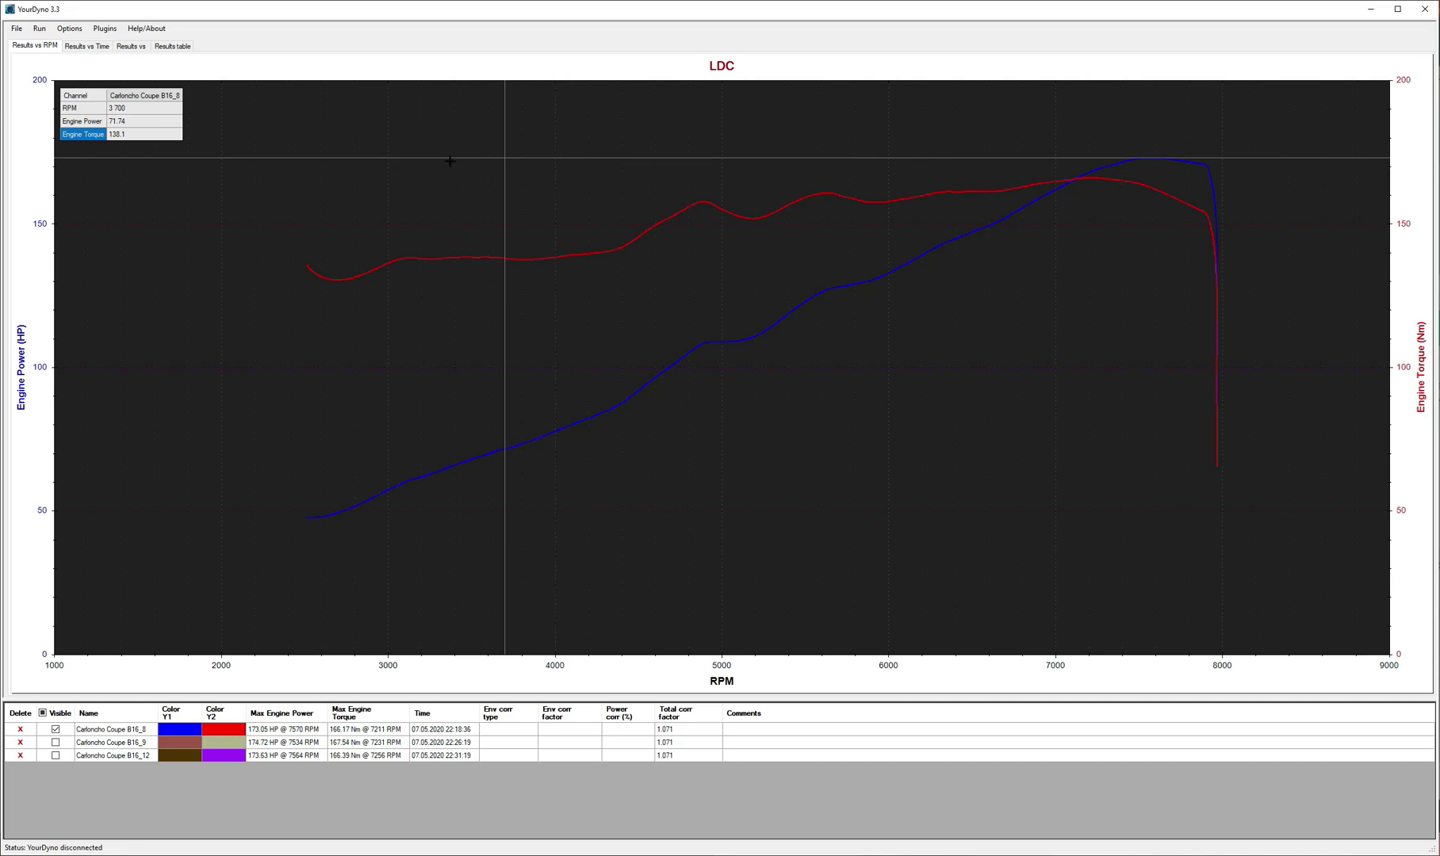
Read power and torque over time at 6.5 s and 6.1 s, then overlay run B16_9 on the RPM chart
left_click(75, 49)
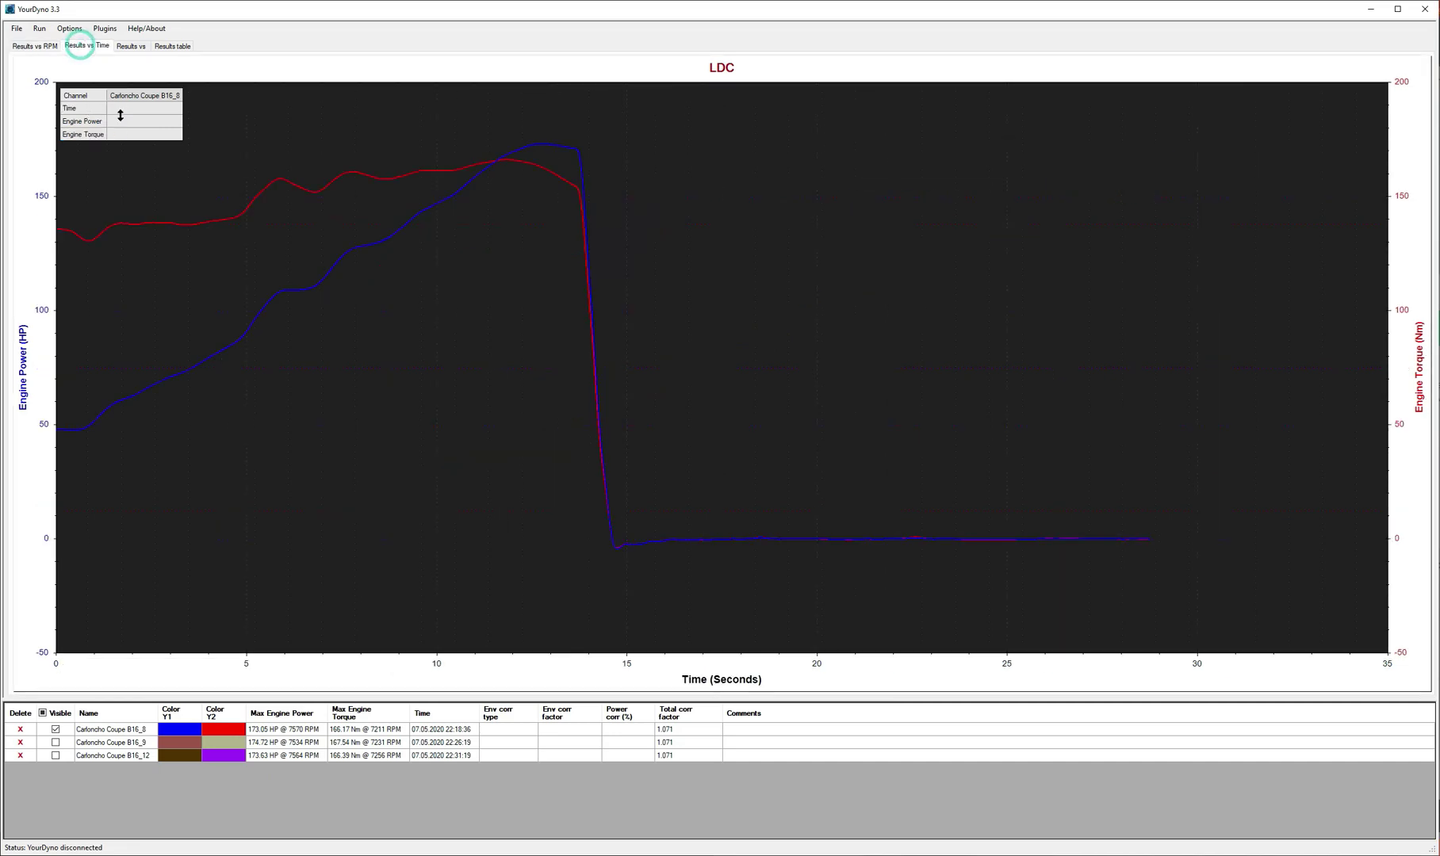
left_click(278, 120)
key("Right")
key("Right")
key("Right")
key("Right")
key("Right")
key("Right")
key("Right")
key("Right")
key("Right")
key("Left")
key("Left")
key("Left")
key("Left")
key("Left")
key("Left")
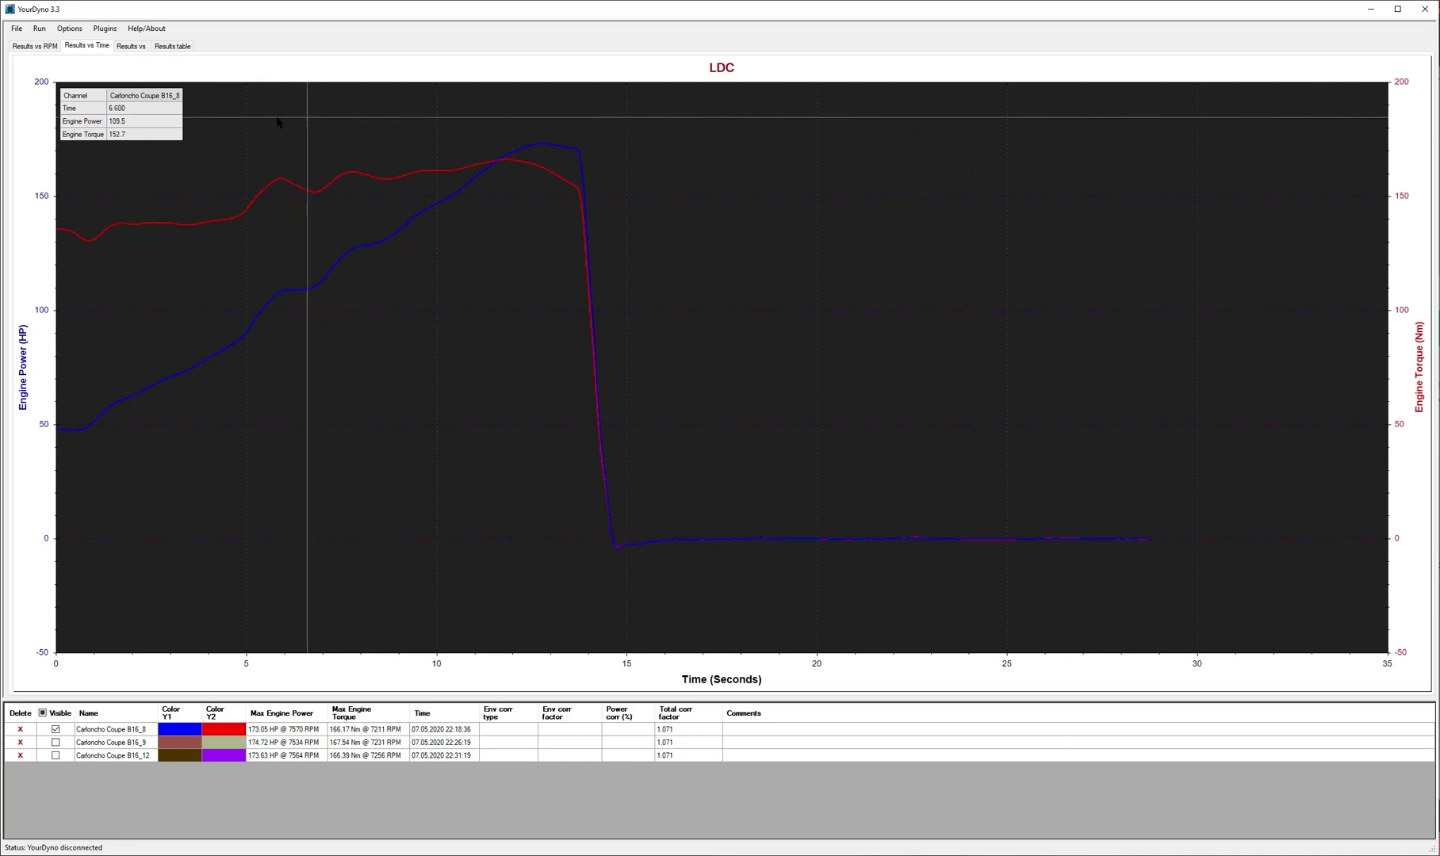
left_click(38, 46)
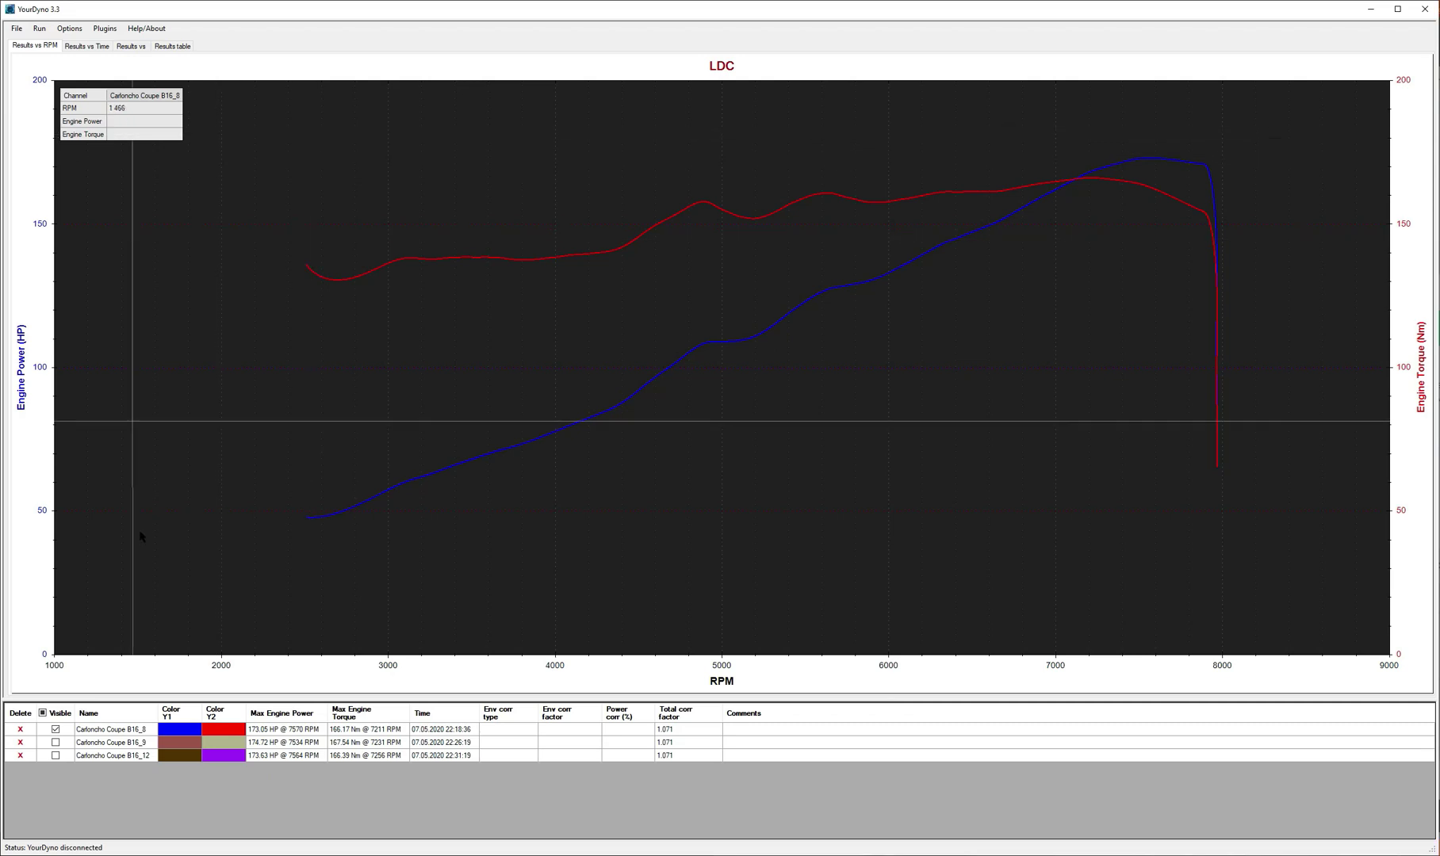
left_click(55, 743)
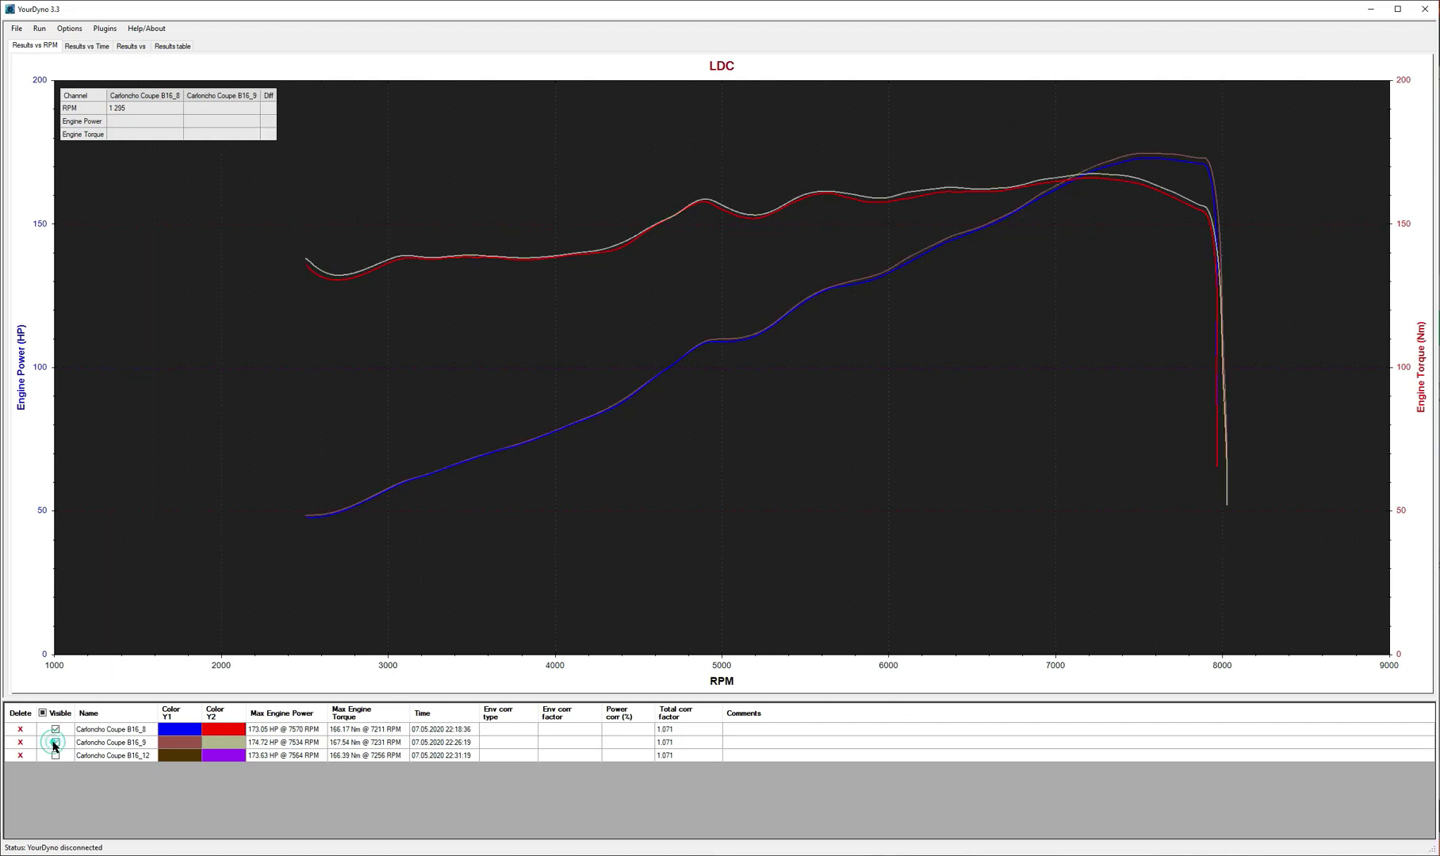
Compare the readout against B16_9, switching reference between B16_8's torque and B16_9's curve, clearing labels
left_click(221, 97)
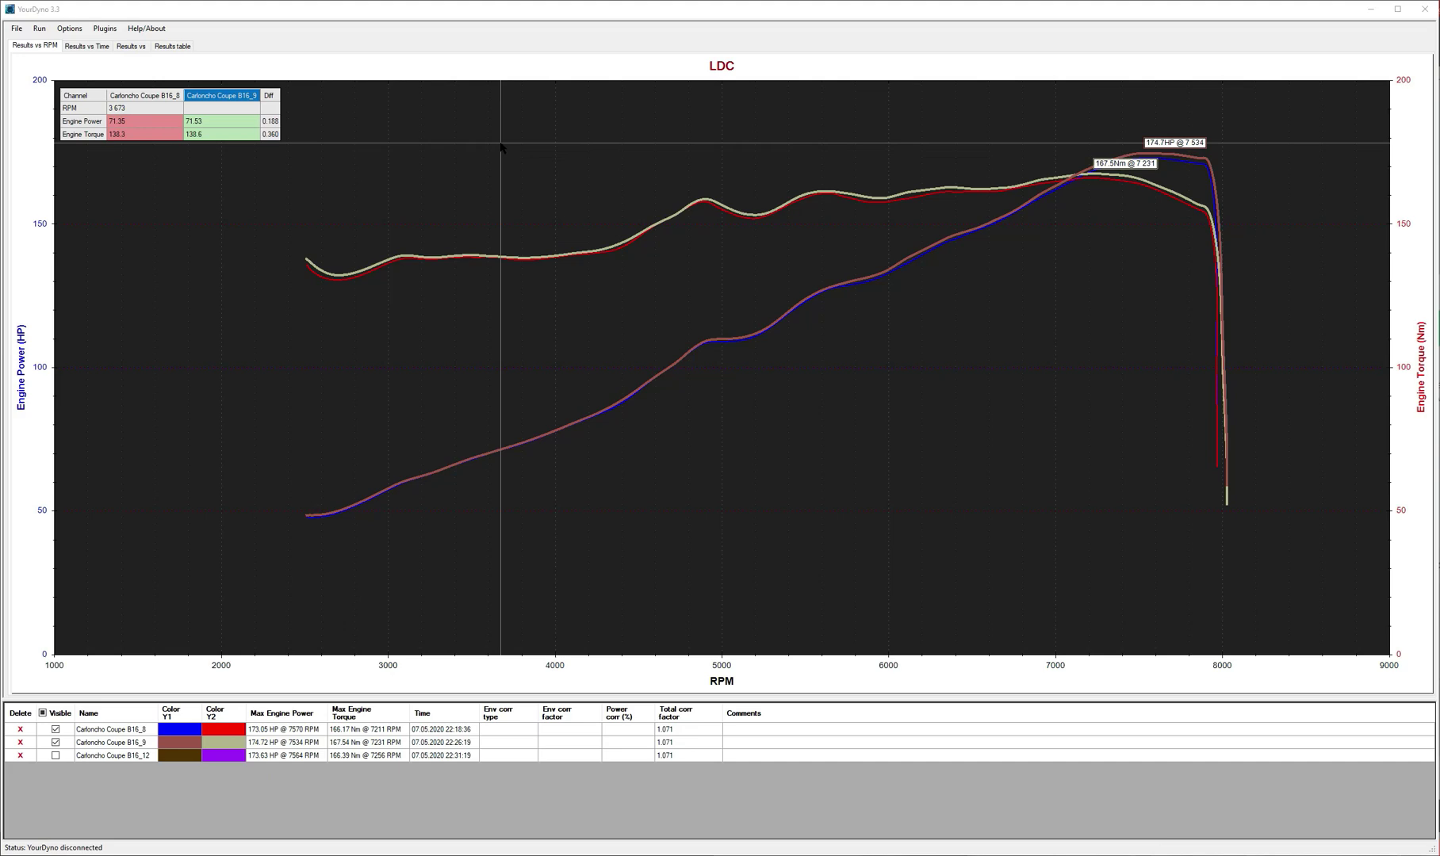
left_click(623, 250)
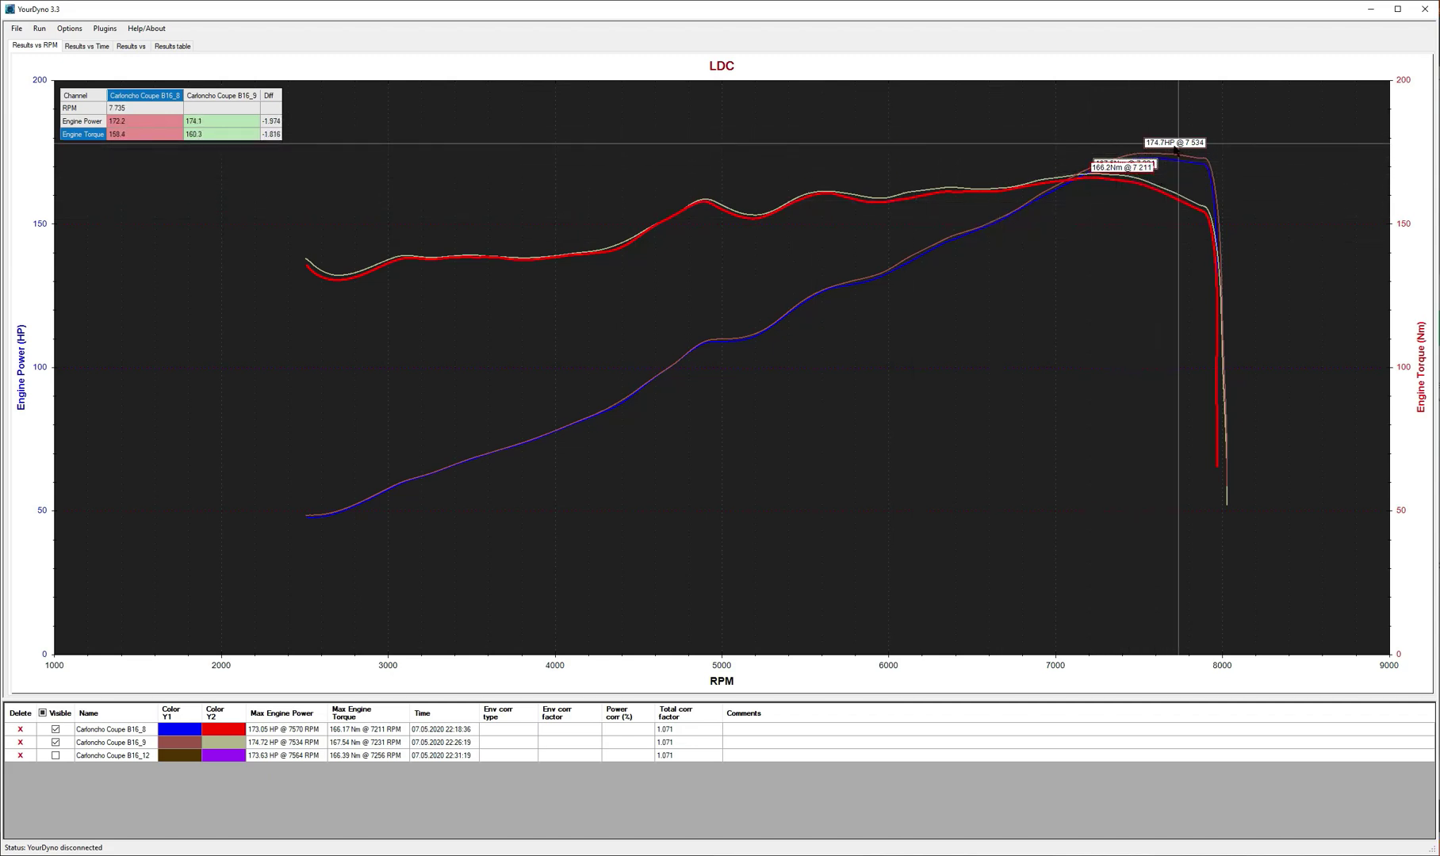
left_click(1036, 360)
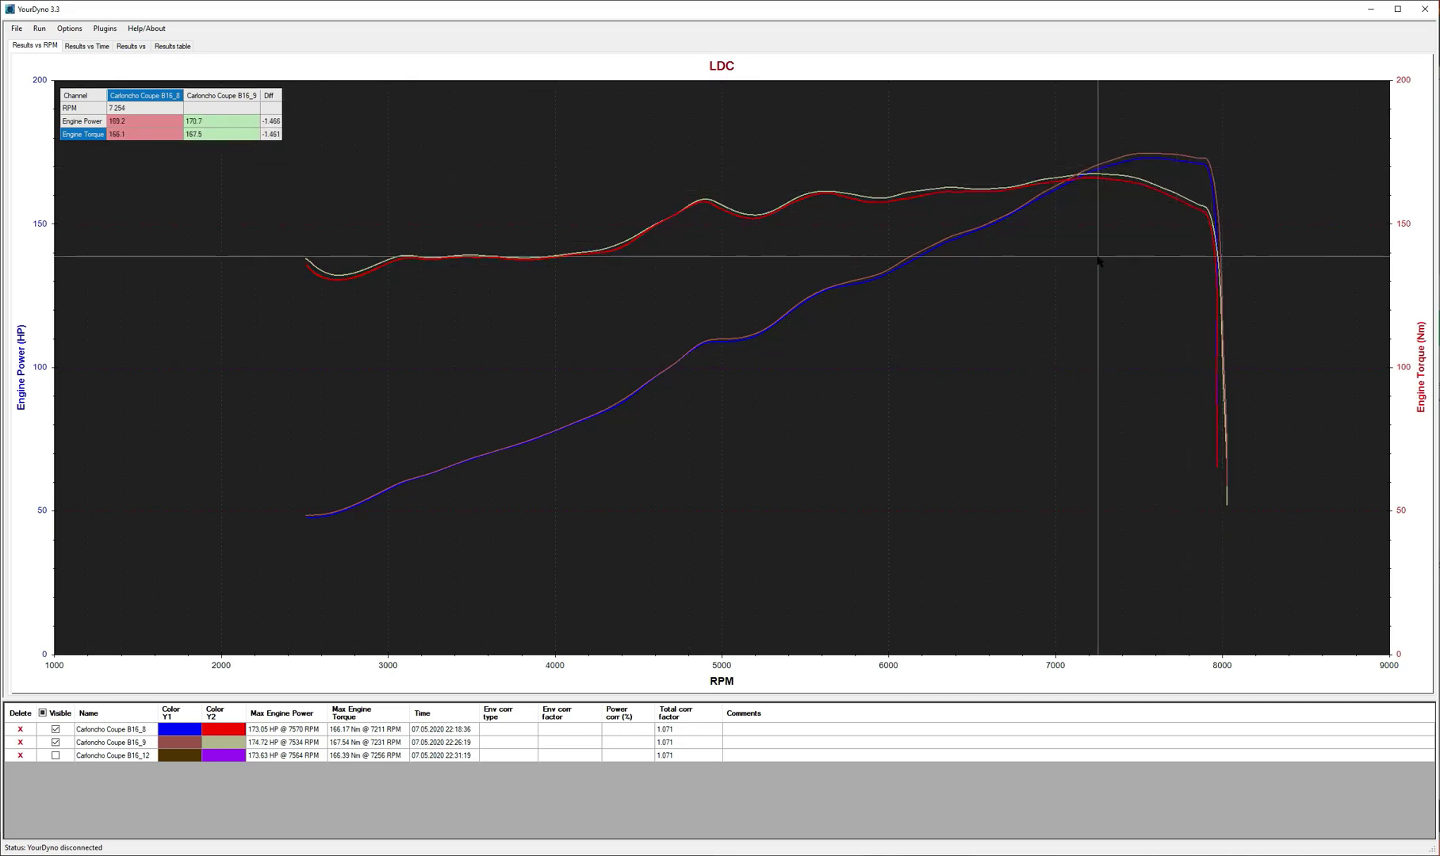
left_click(1116, 158)
left_click(1100, 265)
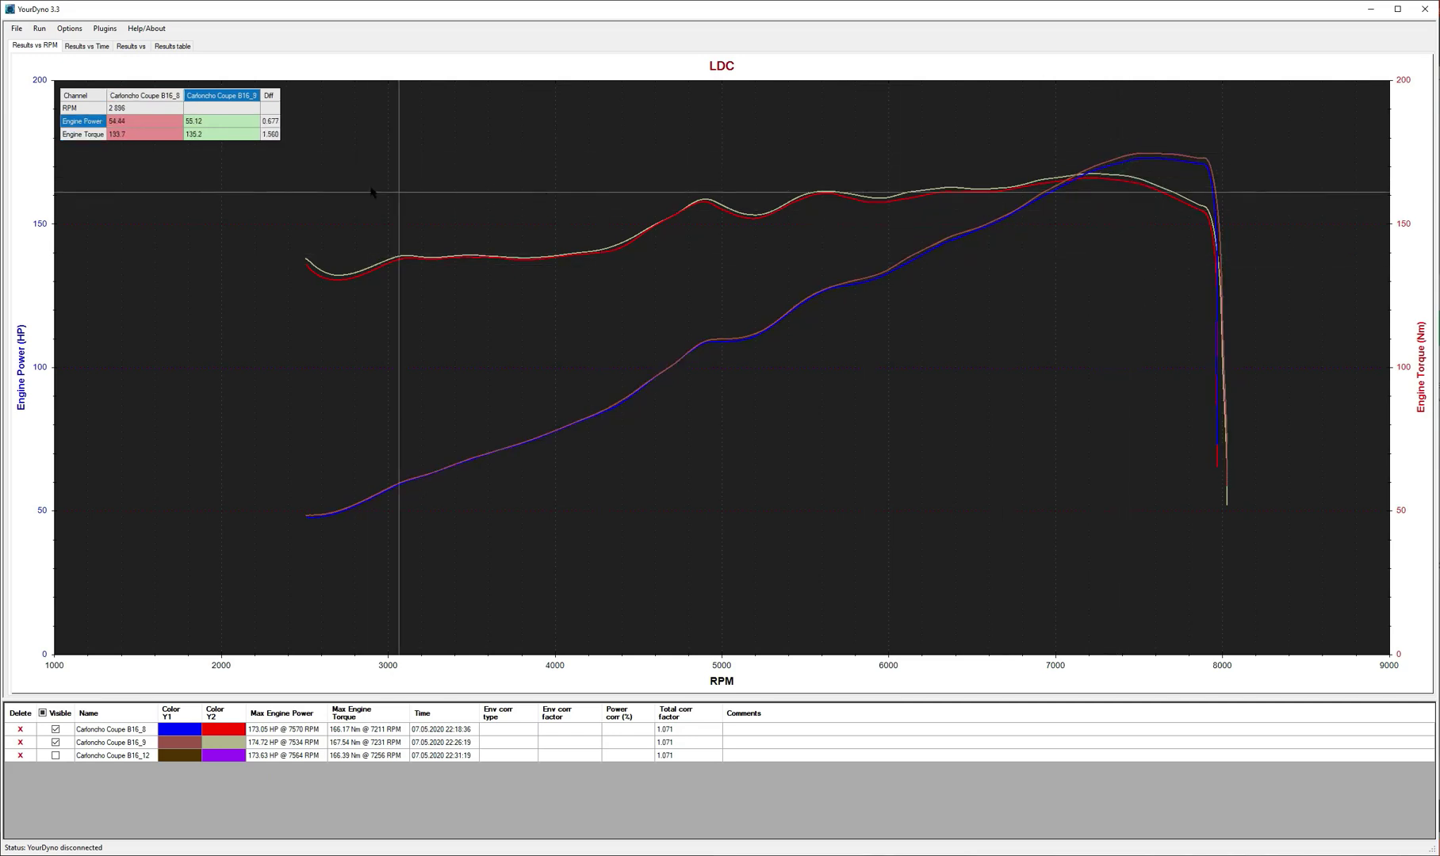
Overlay run B16_12 with B16_8 and B16_9, peaking at 173.63 HP at 7564 RPM
mouse_move(89, 100)
left_mouse_down()
mouse_move(138, 184)
mouse_move(594, 309)
mouse_move(1175, 600)
mouse_move(771, 454)
mouse_move(168, 108)
mouse_move(84, 102)
left_mouse_up()
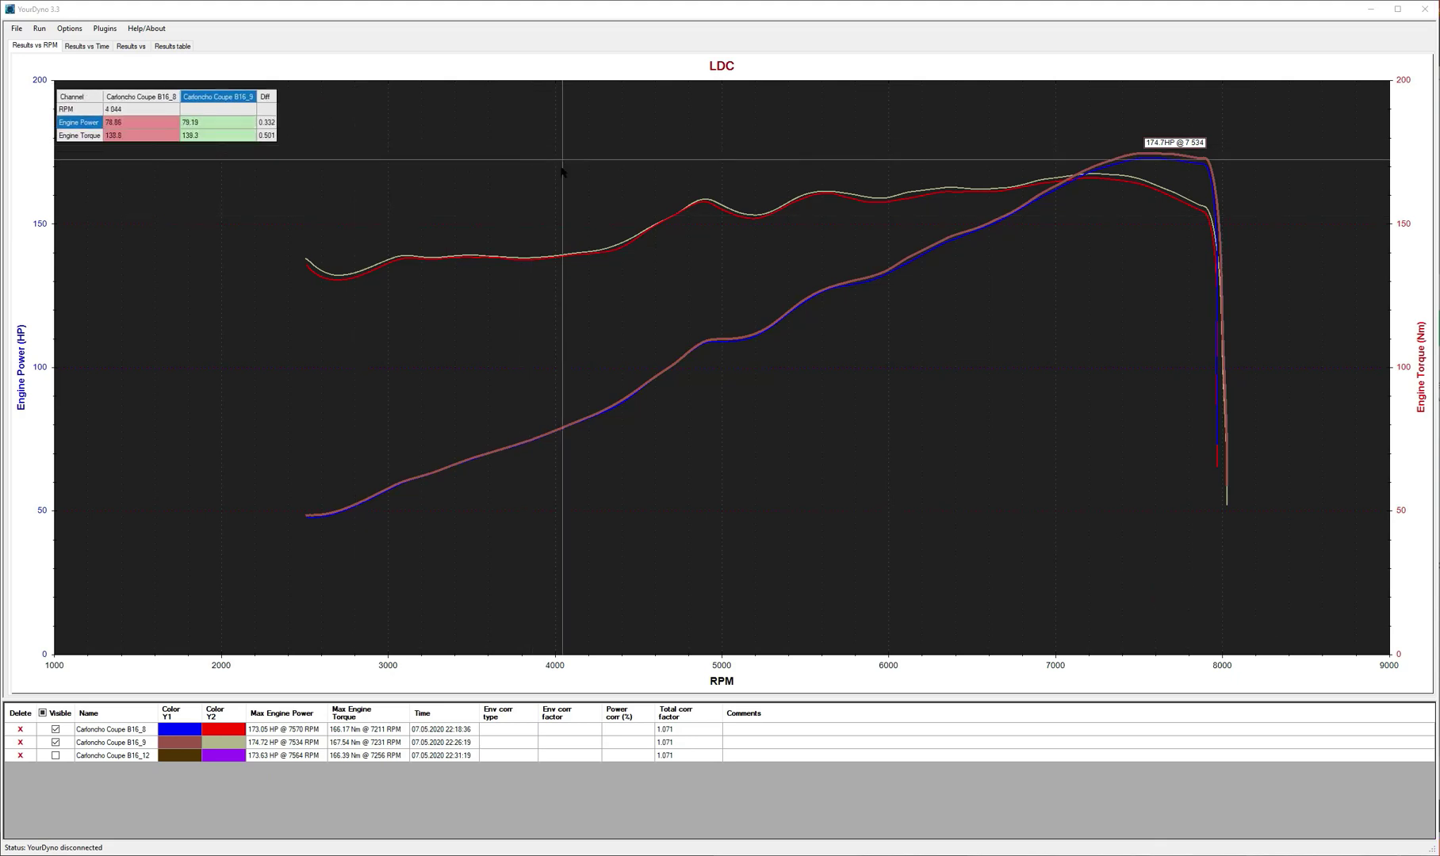
left_click(55, 756)
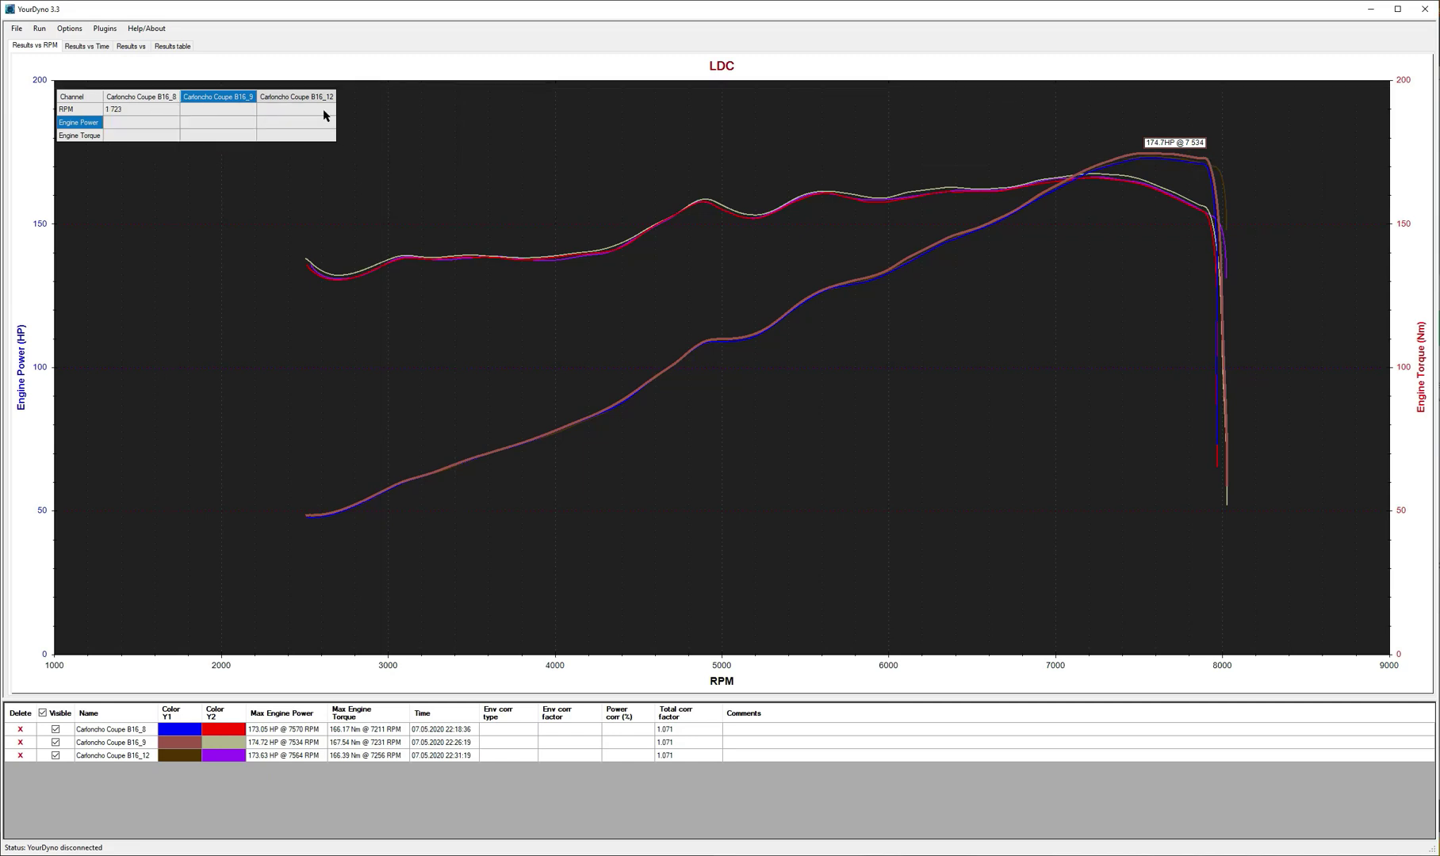
Bring B16_12, B16_9, then B16_8 to the front, checking peak torque, and clear the peak labels
left_click(318, 99)
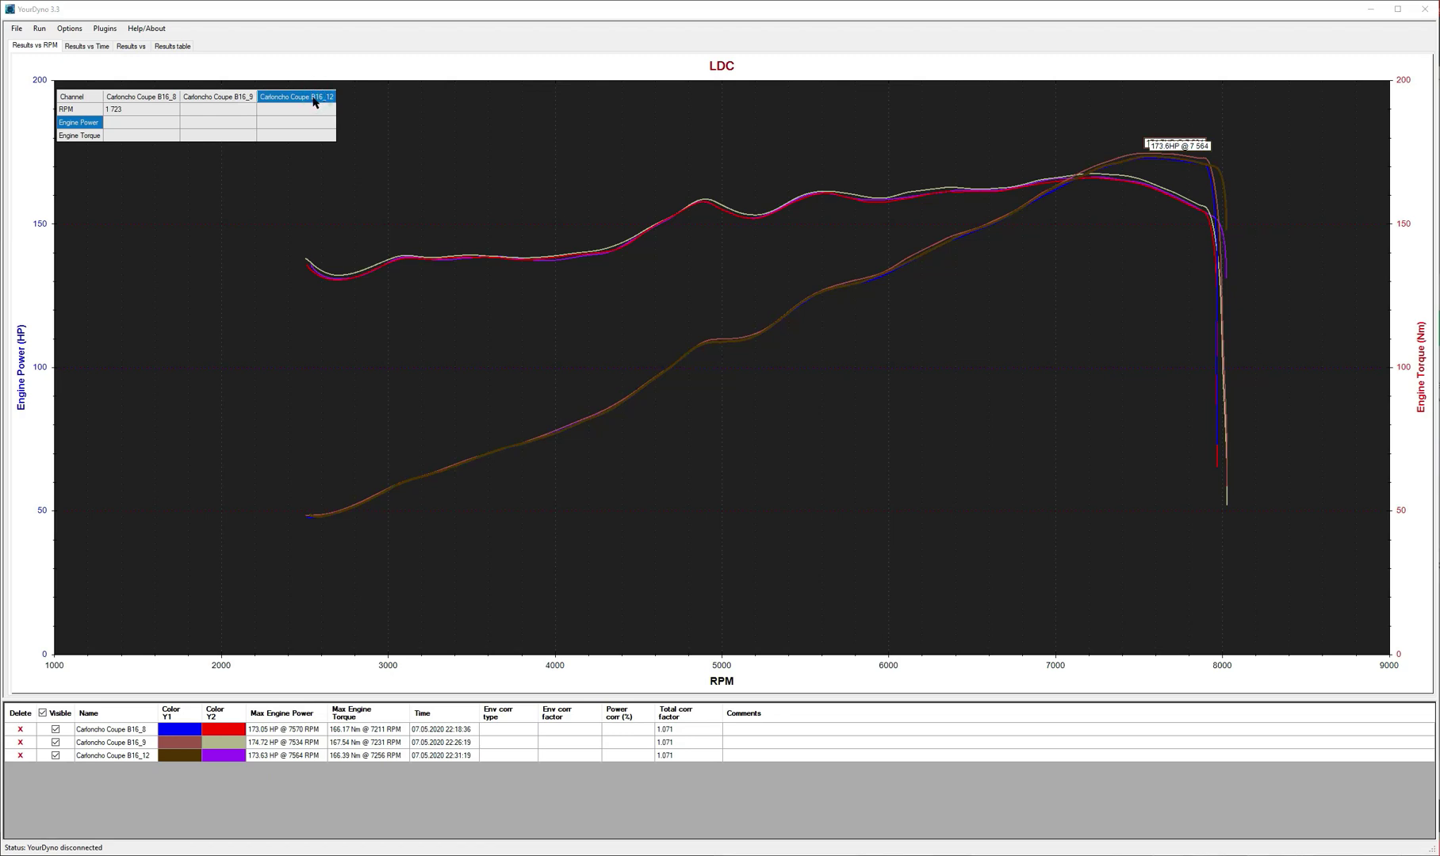
left_click(83, 124)
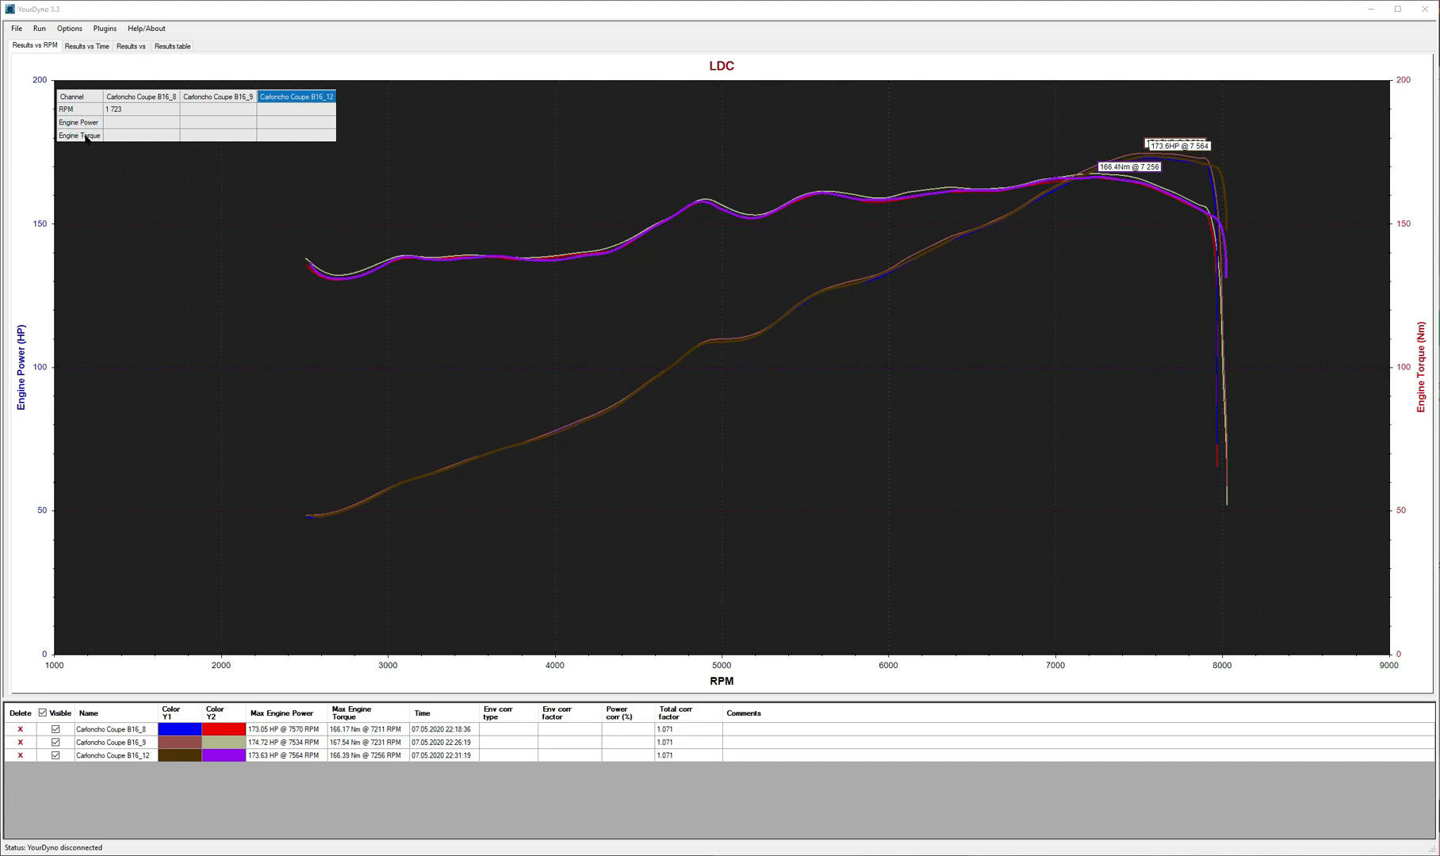
left_click(239, 96)
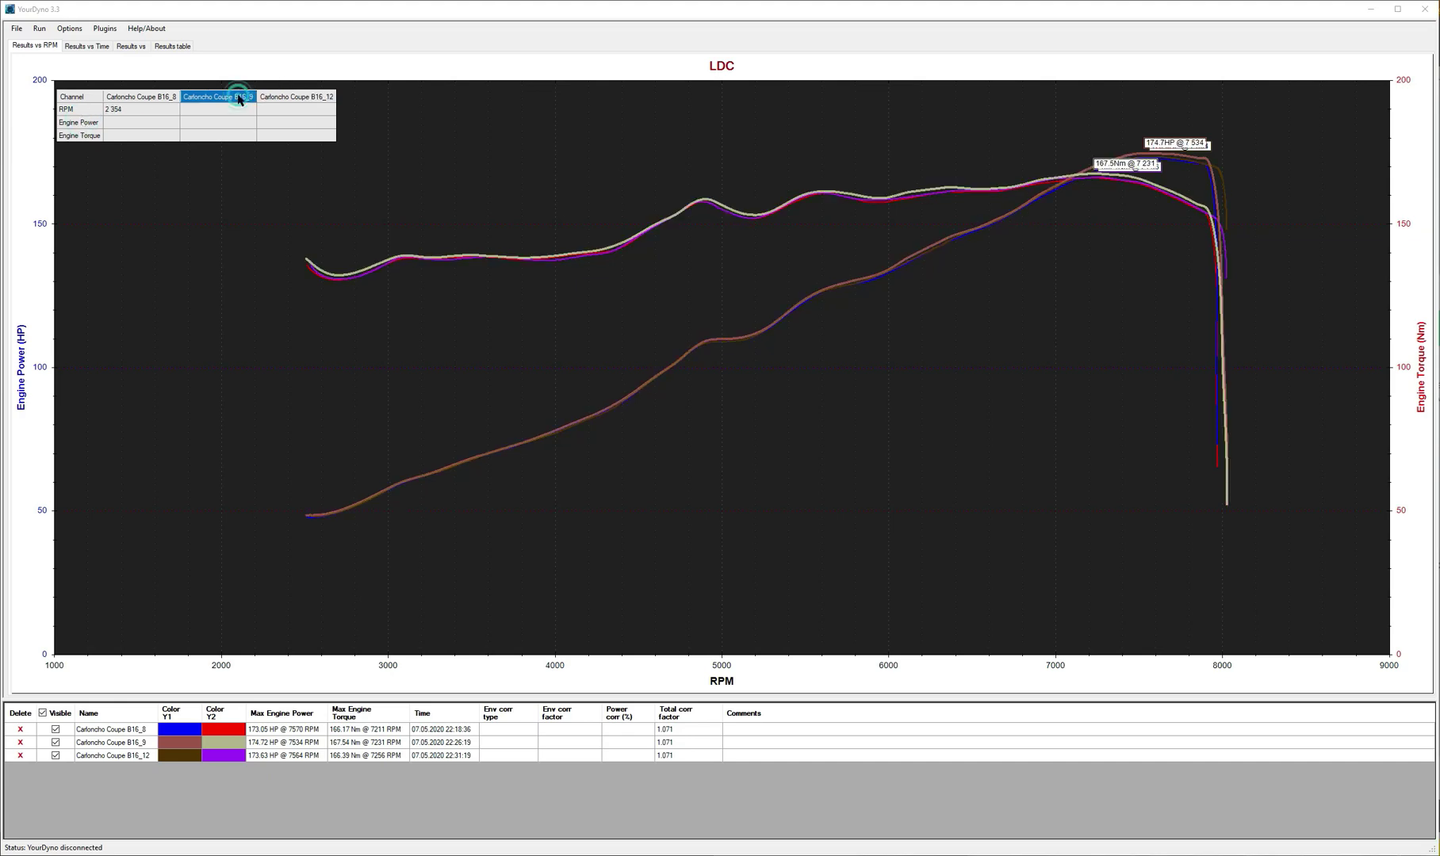
left_click(277, 99)
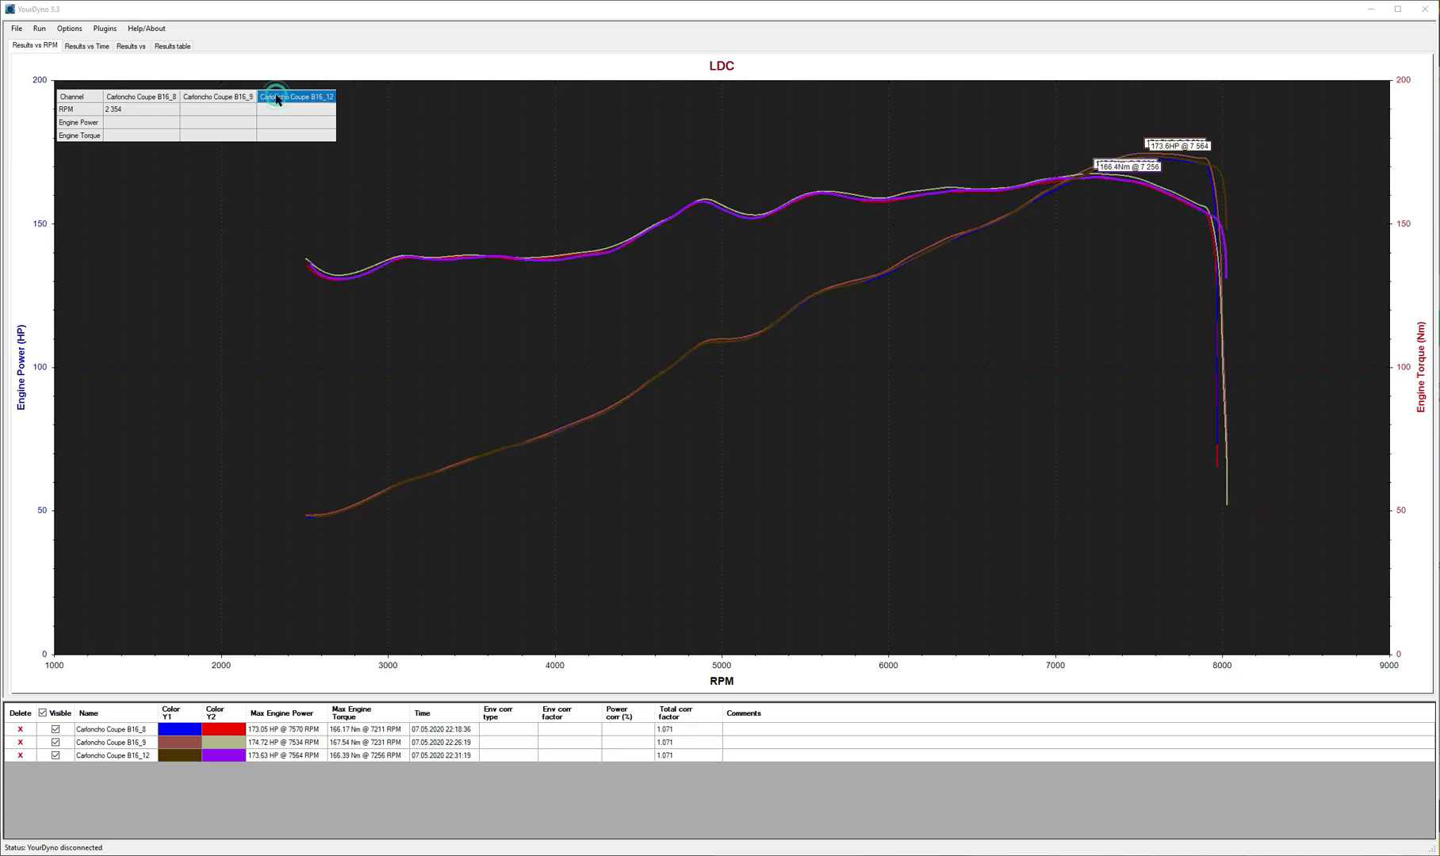
left_click(152, 100)
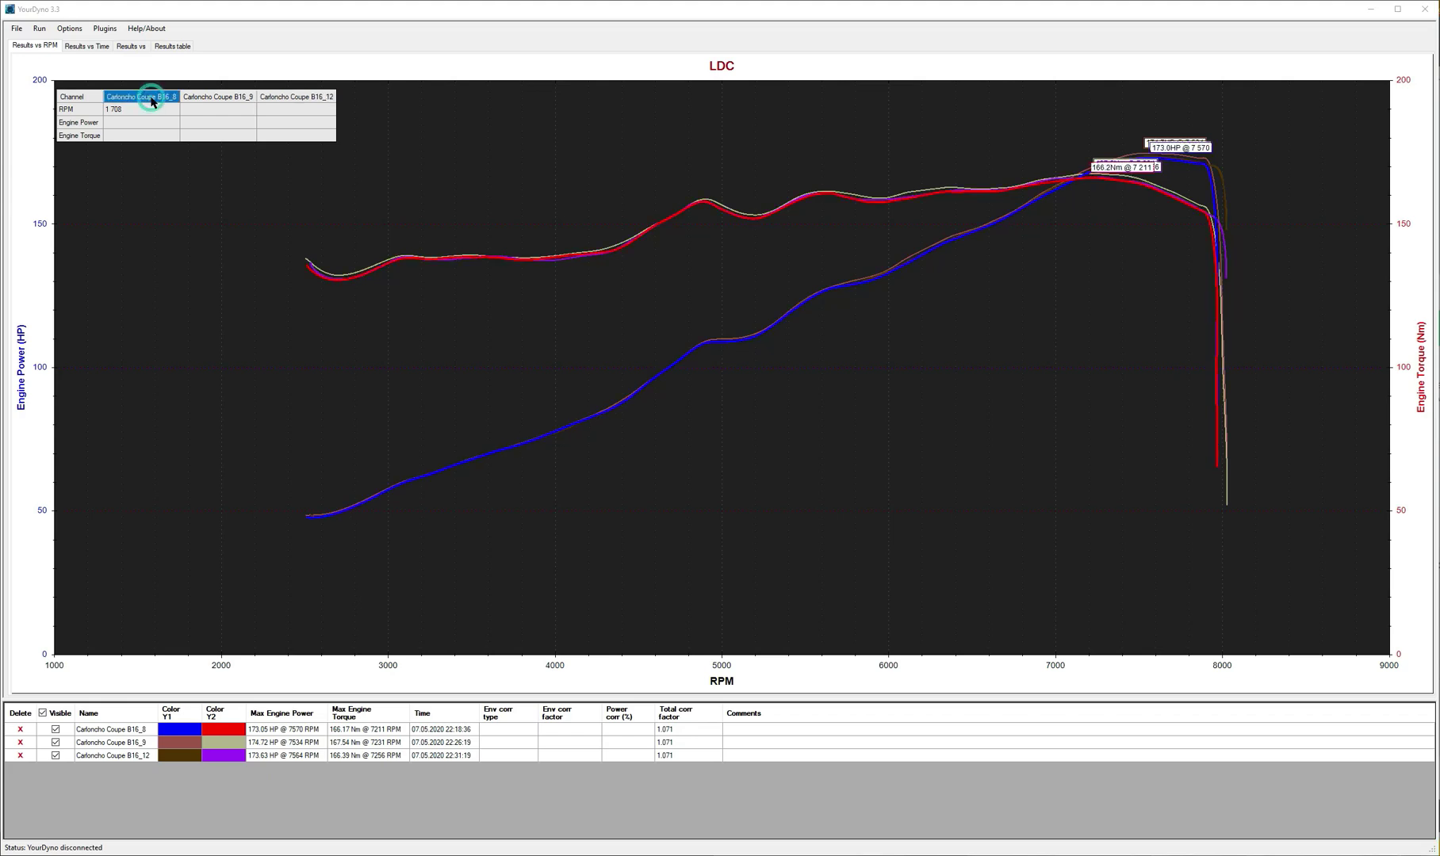
left_click(1031, 381)
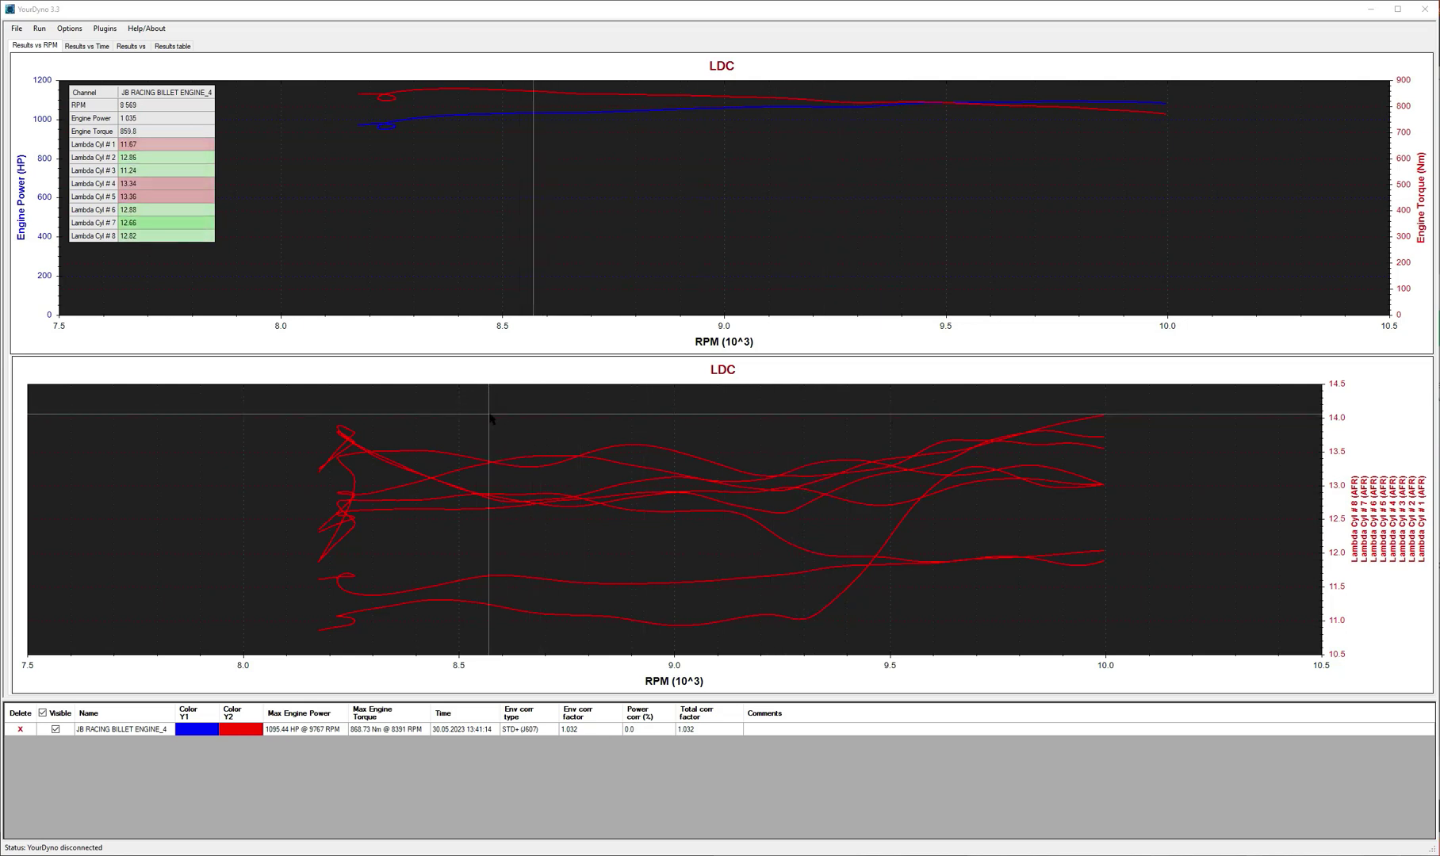
Open the Options menu in the menu bar
left_click(70, 28)
Open Options at Visual styles and give Frequency1 a solid line style
left_click(77, 30)
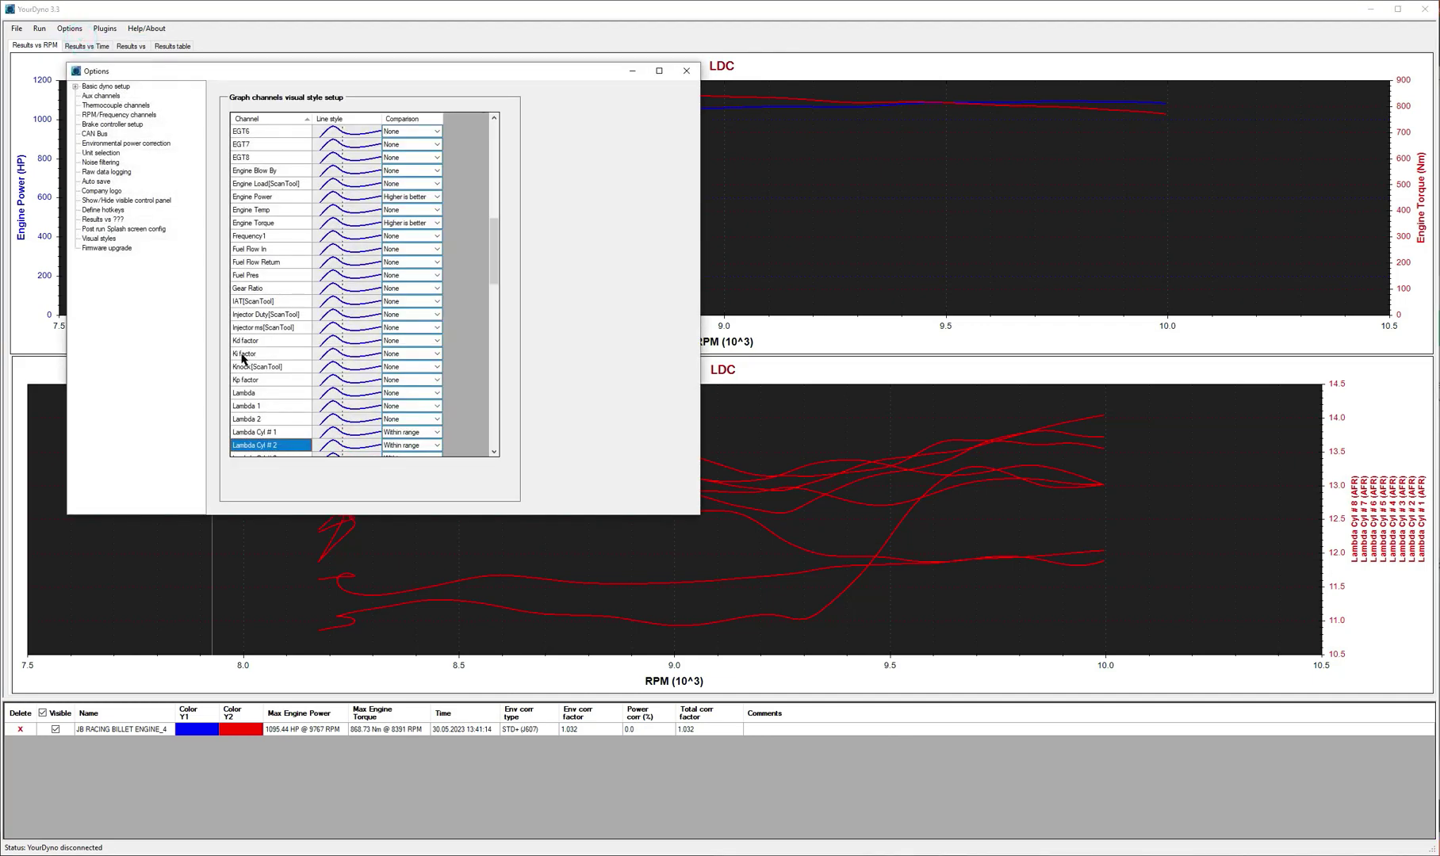
left_click(106, 238)
left_click(333, 235)
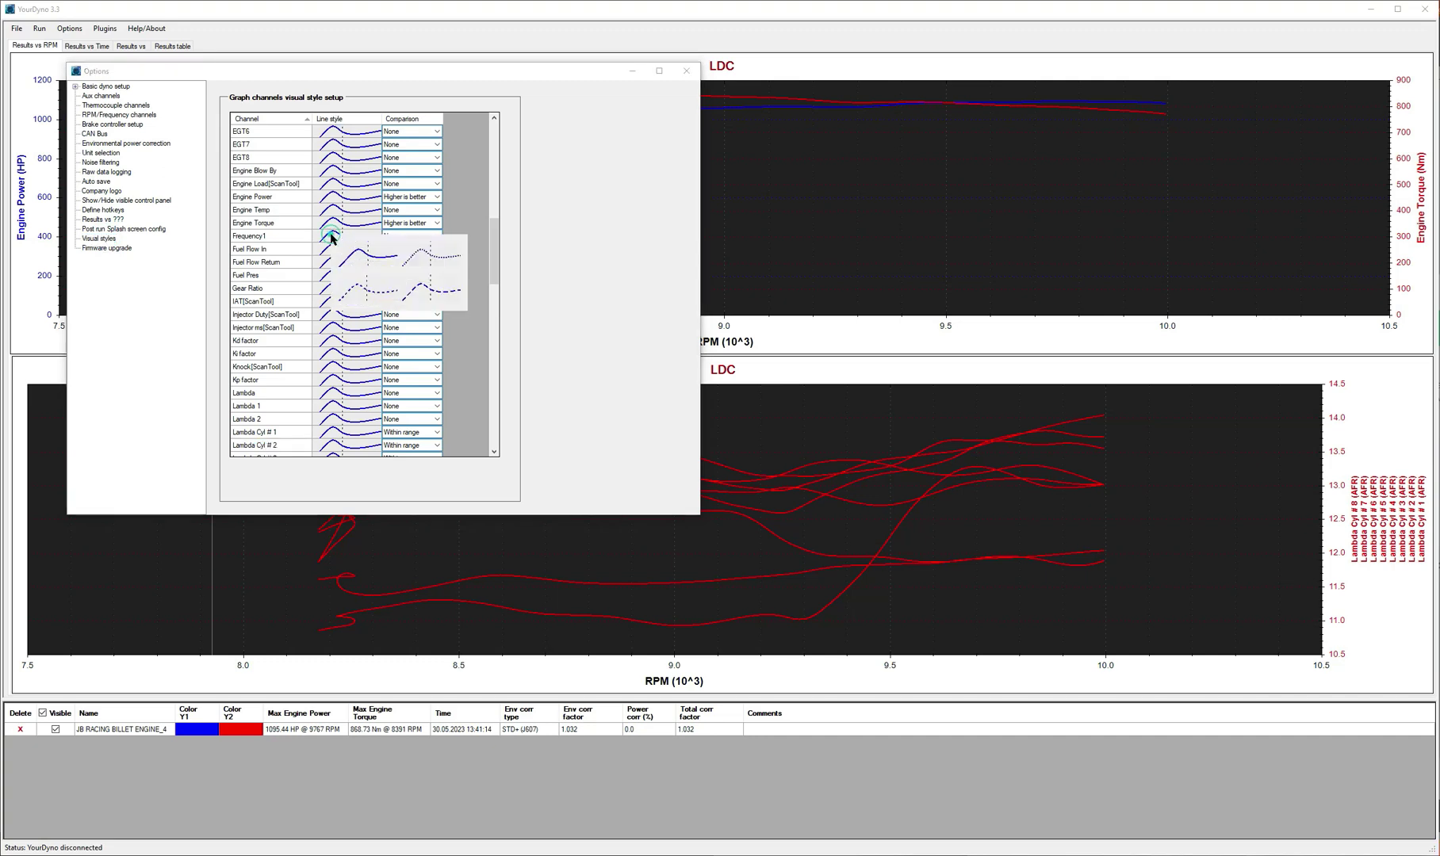
left_click(349, 256)
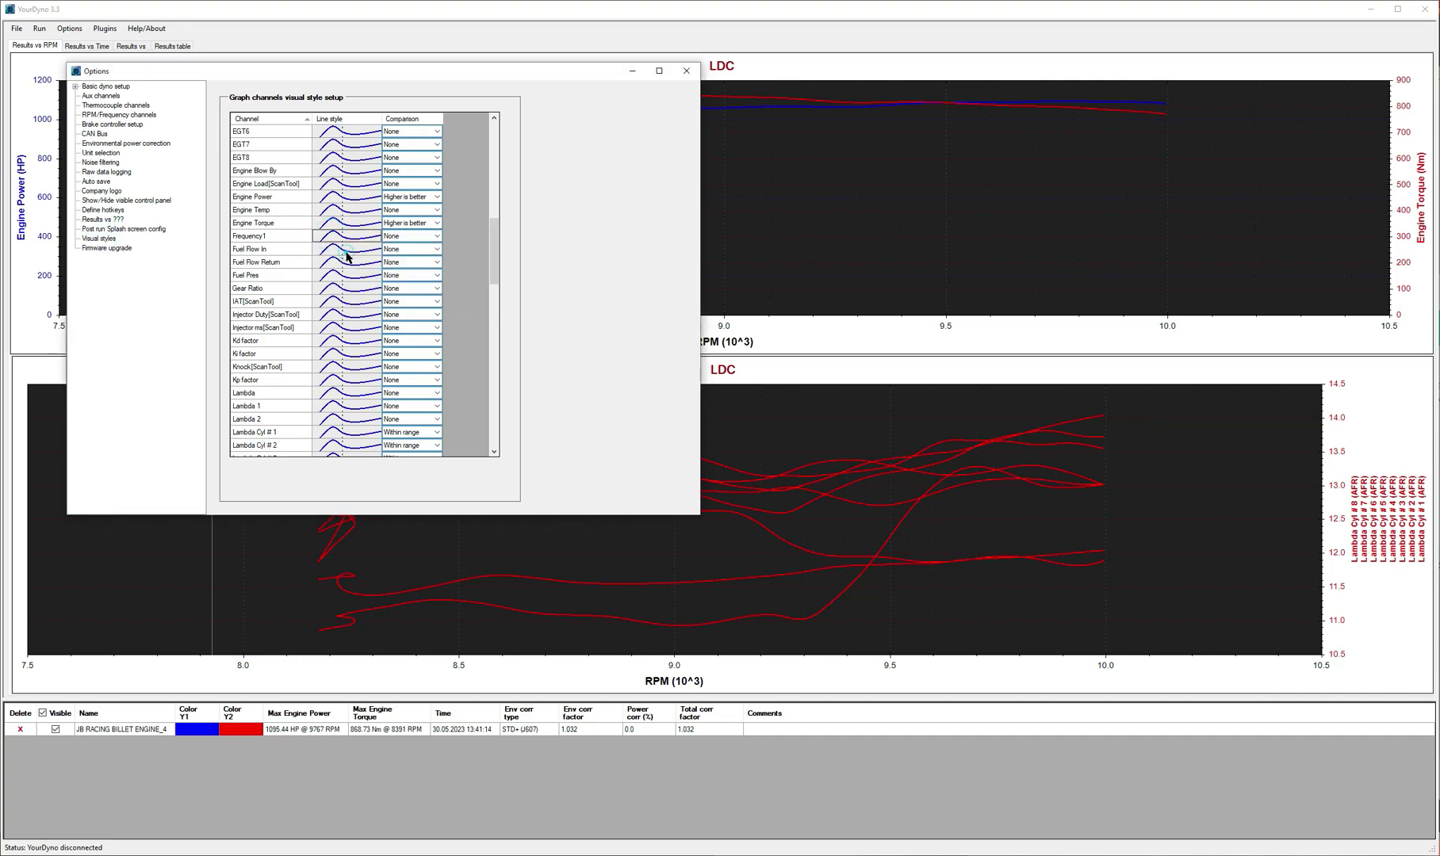
Keep Engine Power's comparison set to Higher is better
left_click(415, 200)
left_click(417, 199)
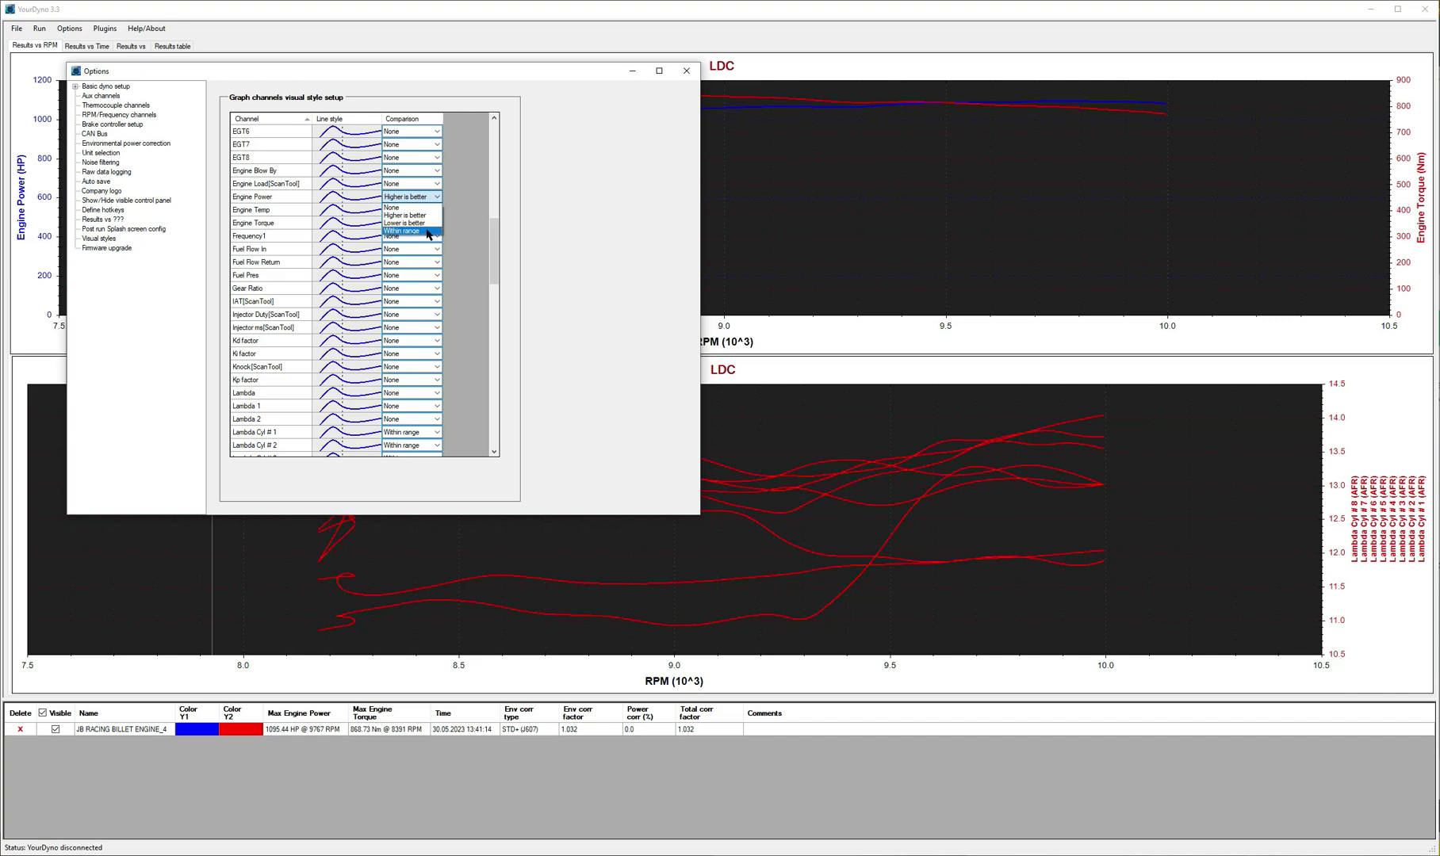
left_click(432, 198)
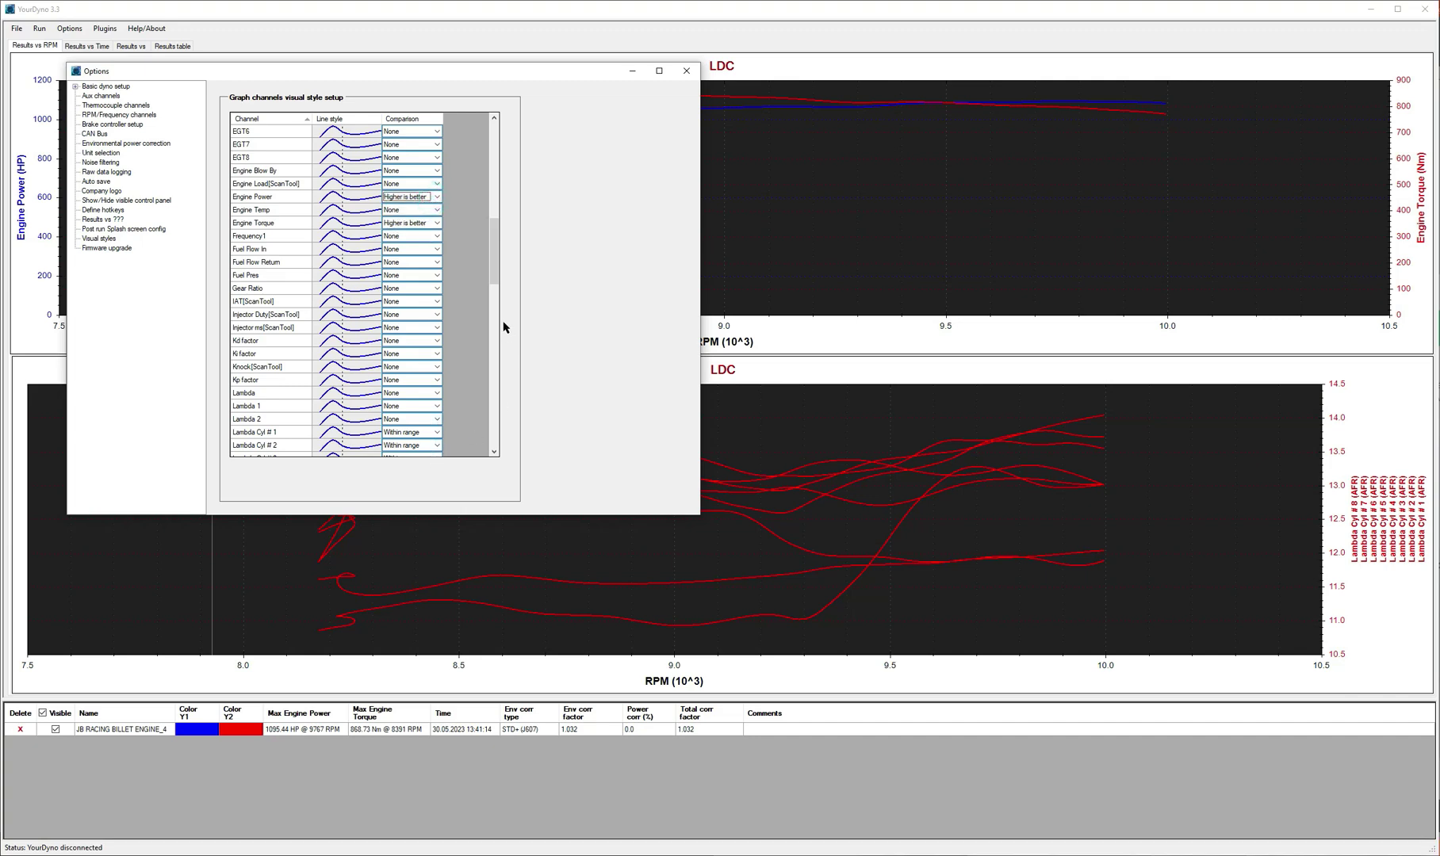
left_click_drag(494, 267, 492, 305)
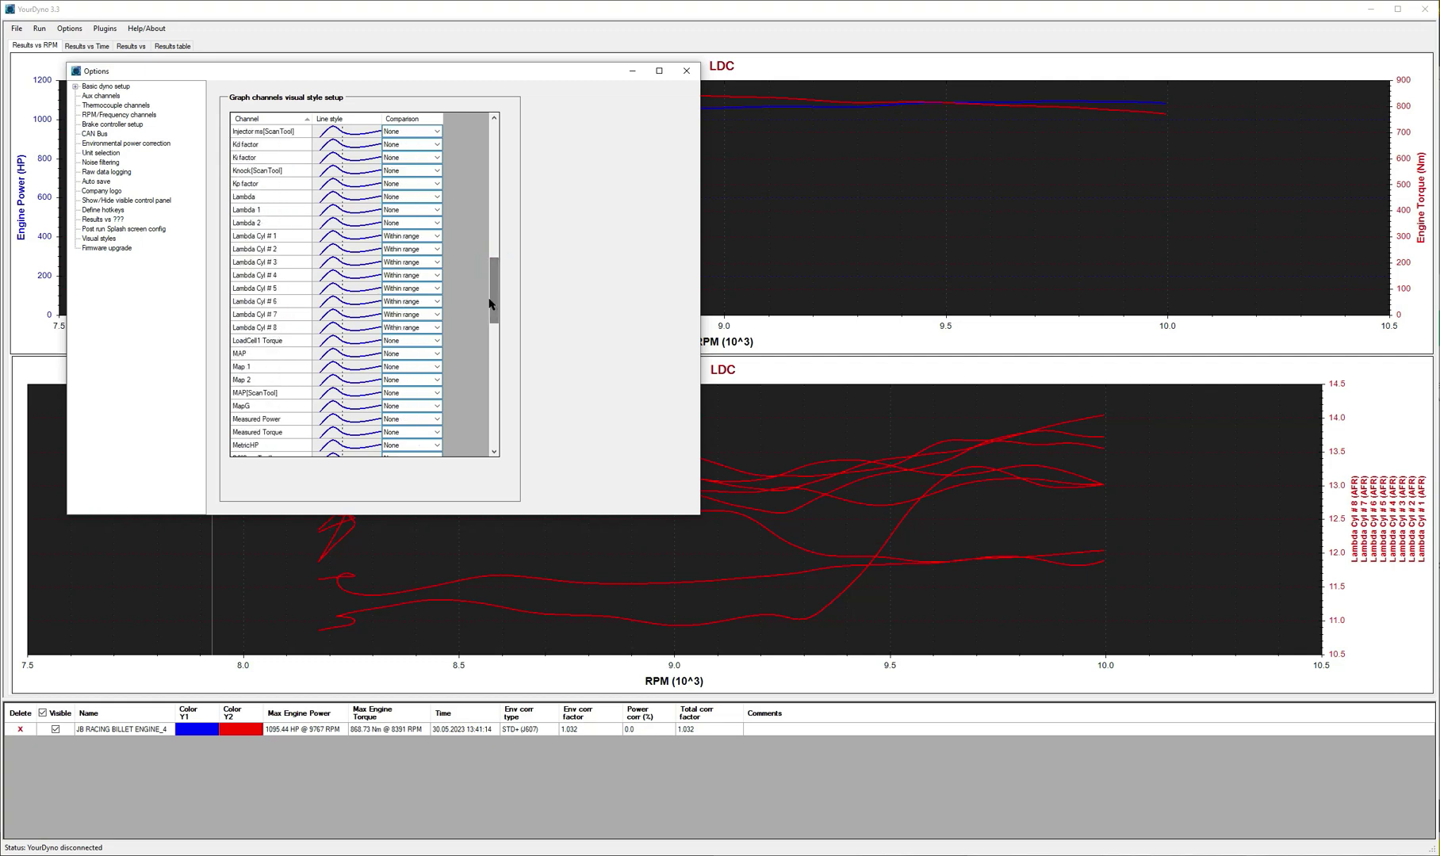
Set Lambda Cyl # 1 to Within range, 12.000 to 13.000, and close Options
left_click(432, 236)
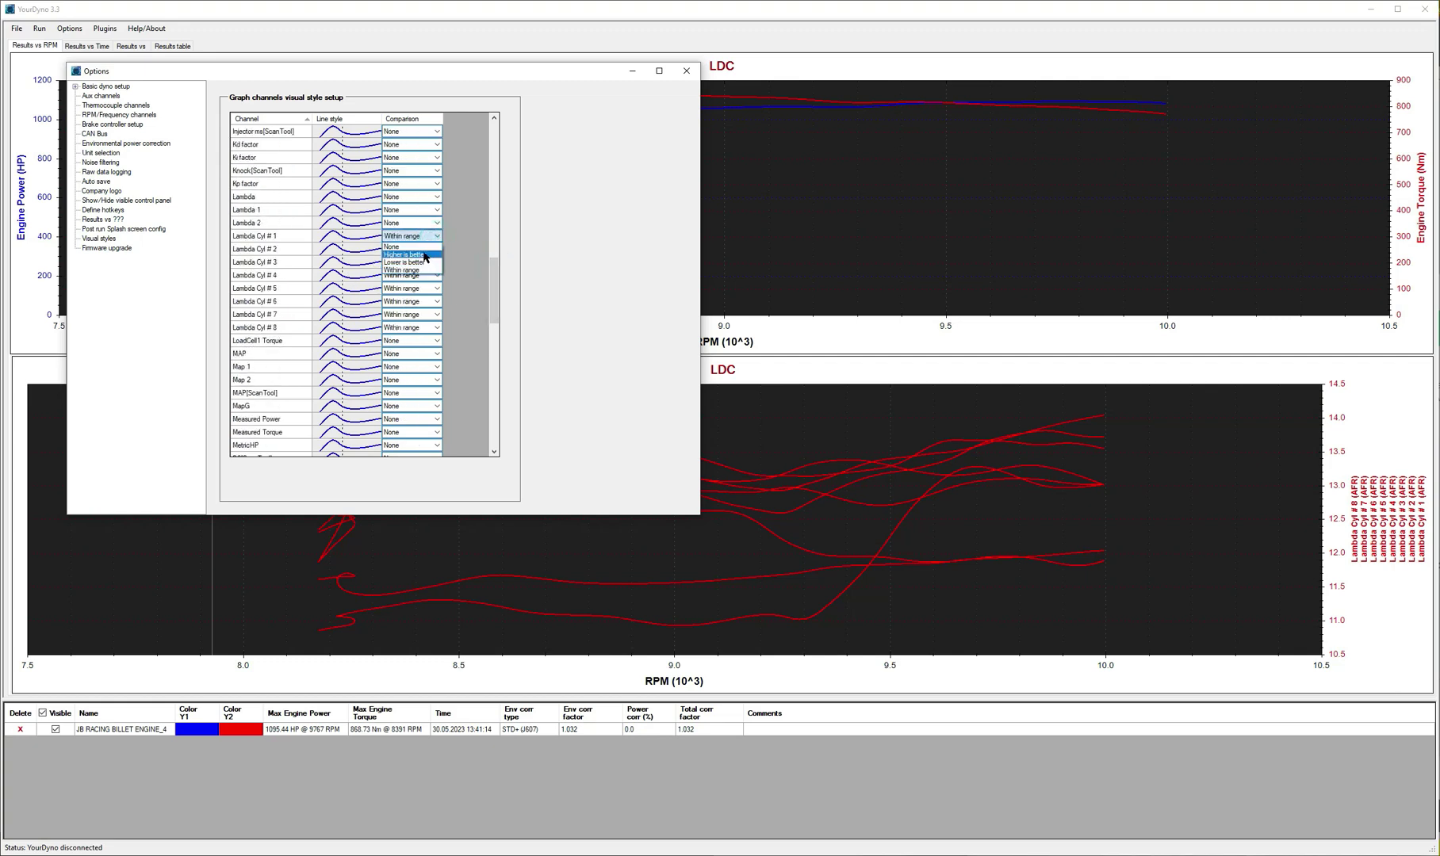
left_click(428, 254)
left_click(434, 236)
left_click(416, 274)
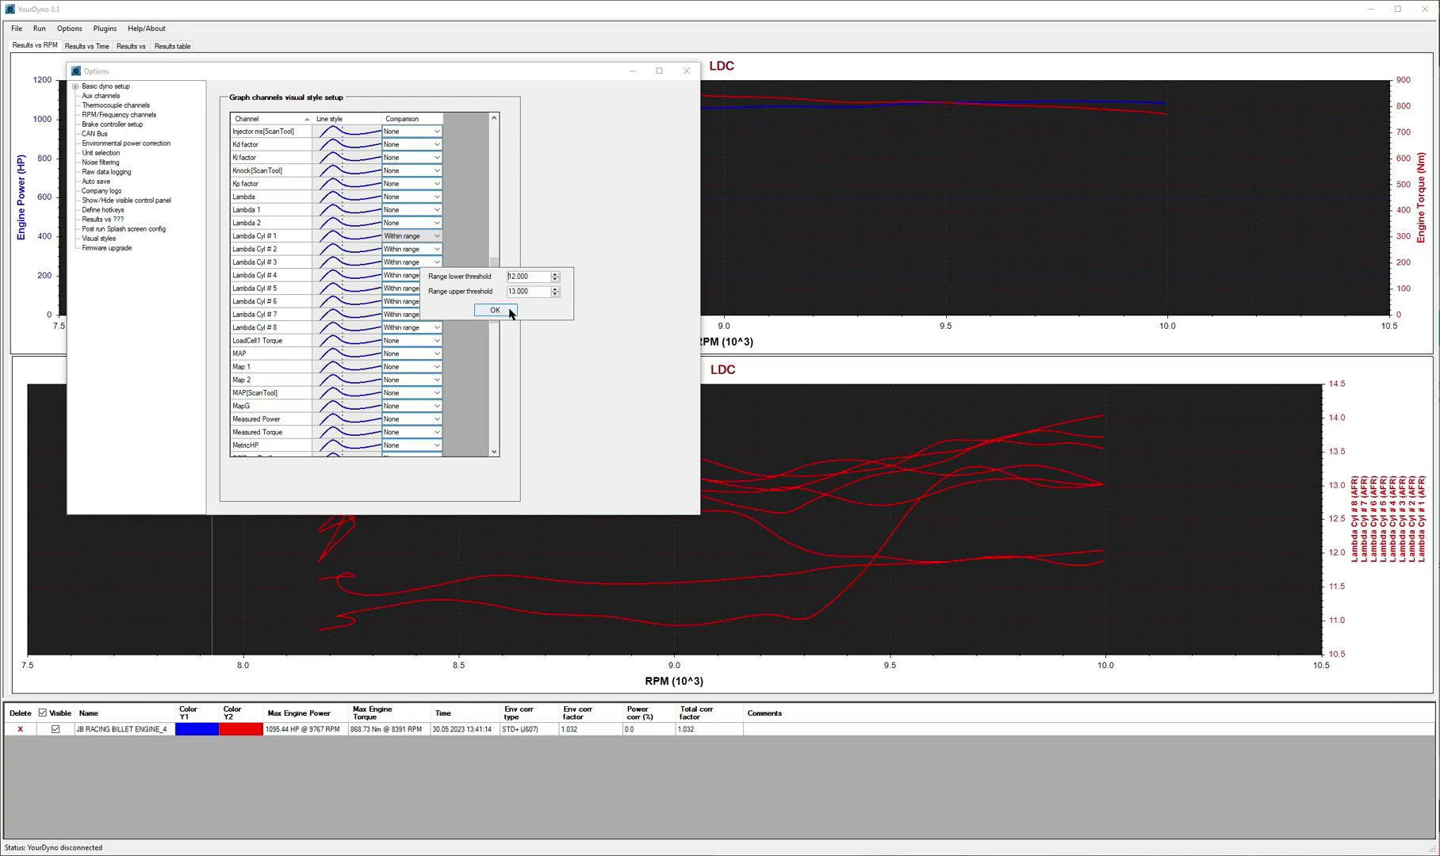
left_click(509, 311)
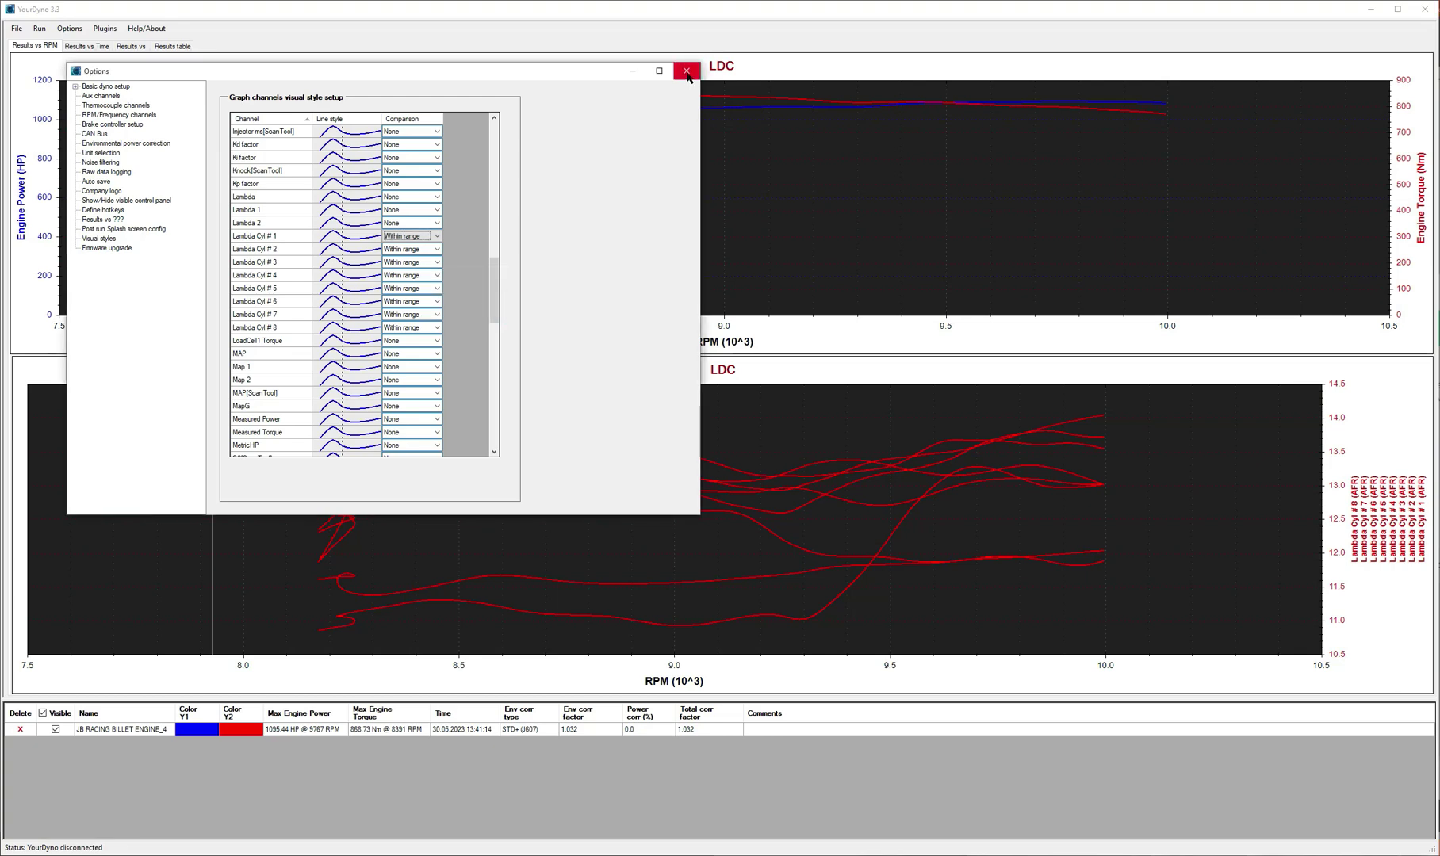
left_click(686, 71)
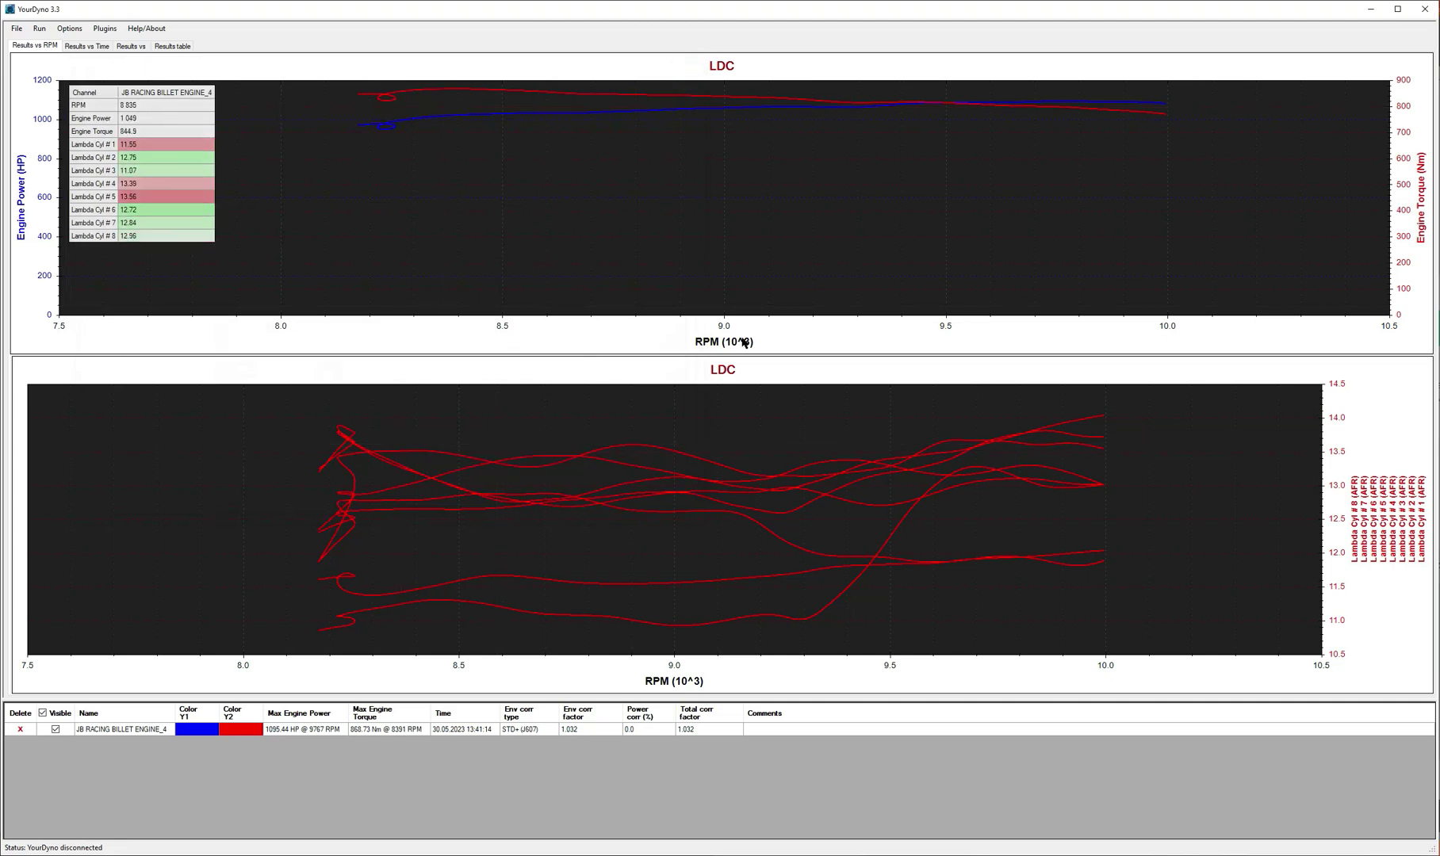